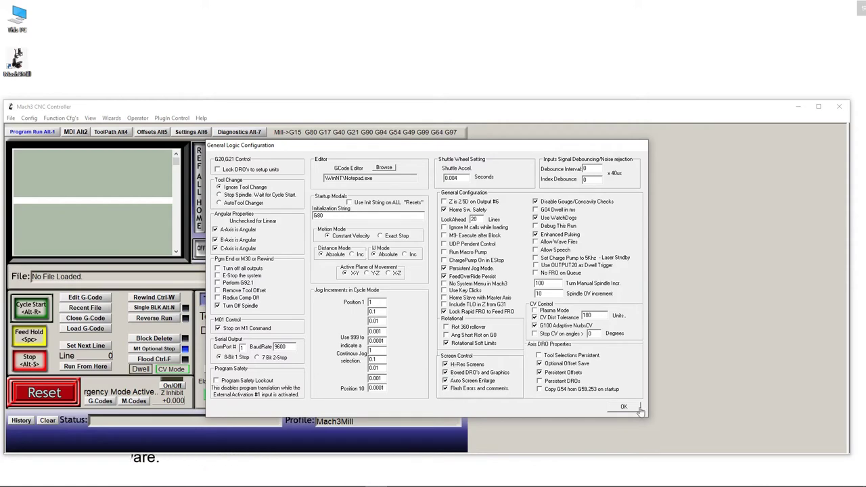
Accept the General Logic configuration and save the controller settings
click(624, 405)
click(29, 118)
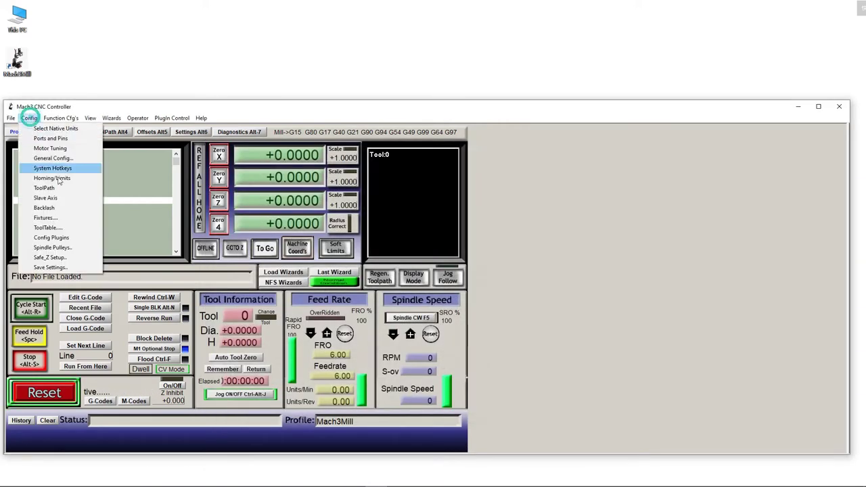
click(47, 267)
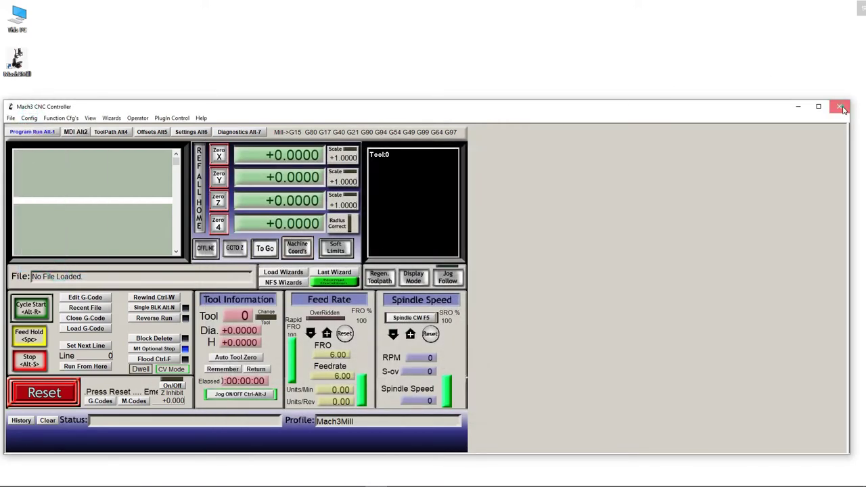
Restart Mach3Mill, then move its window up and enlarge it downward to show the full control screen
click(407, 298)
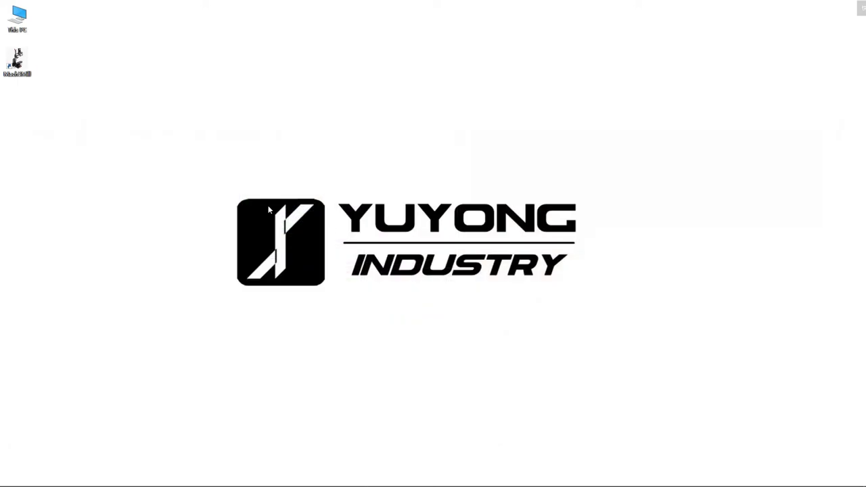
double_click(18, 62)
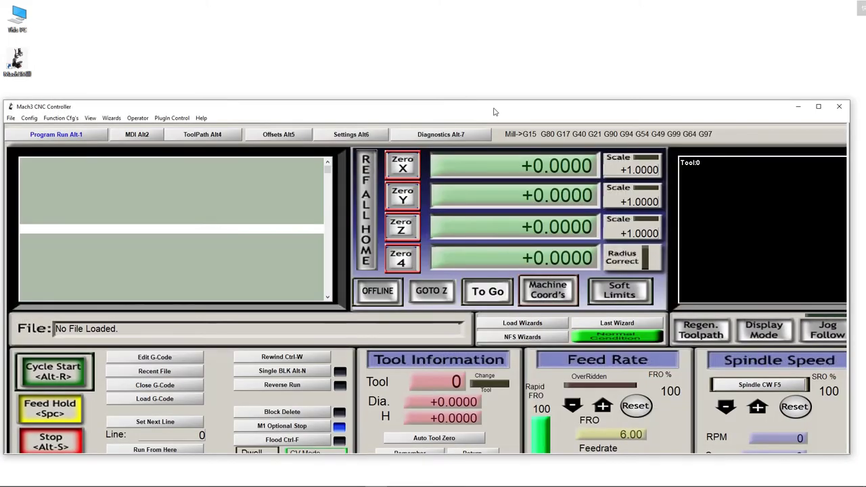
drag(494, 112, 511, 33)
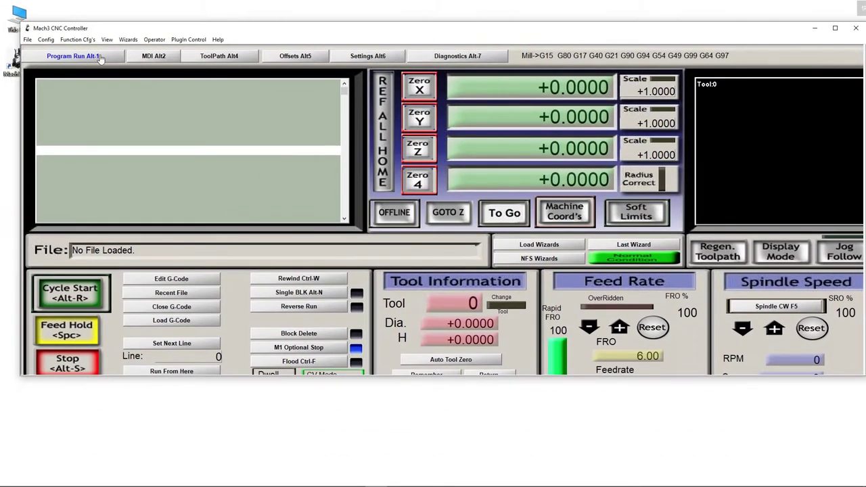
drag(349, 391, 350, 468)
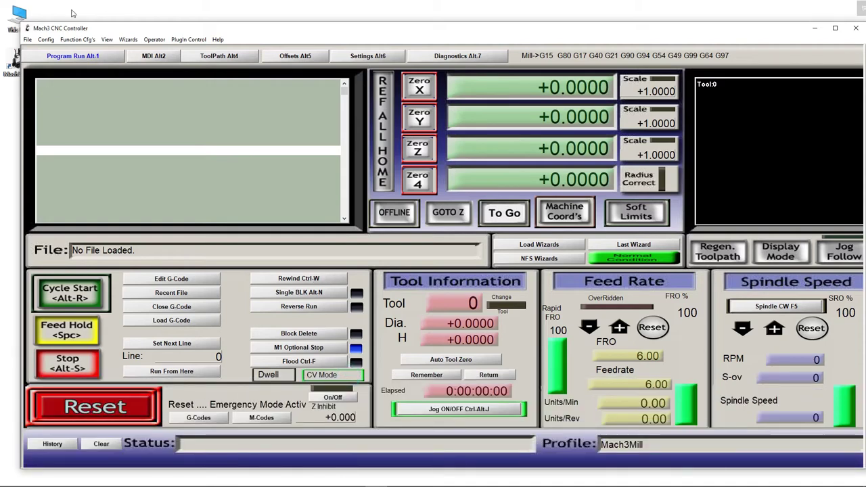
Set the native units for motor setup to MM's and save the settings
click(78, 40)
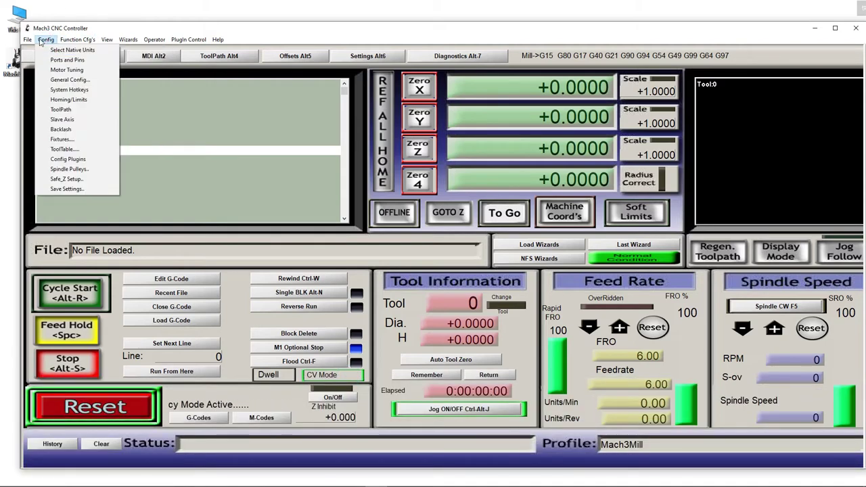
click(50, 51)
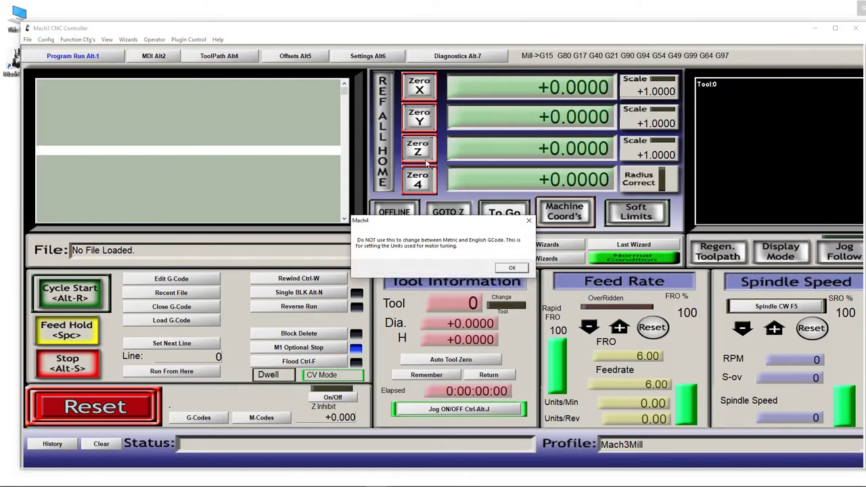
click(510, 267)
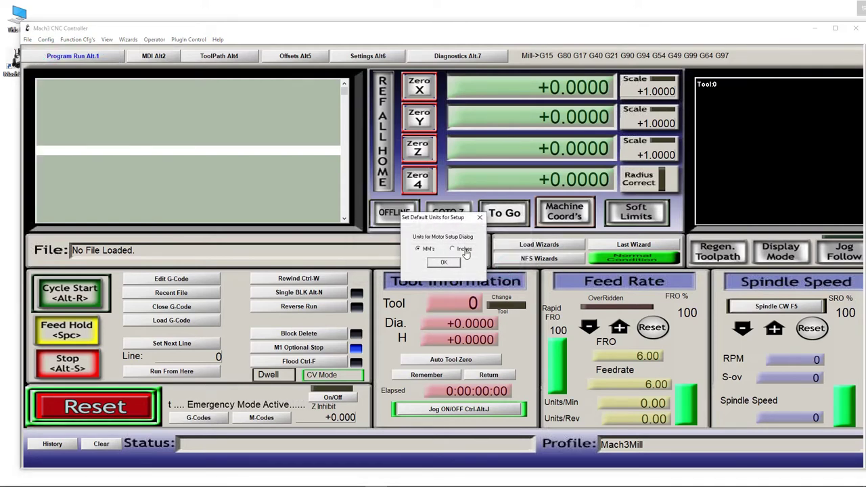
click(444, 264)
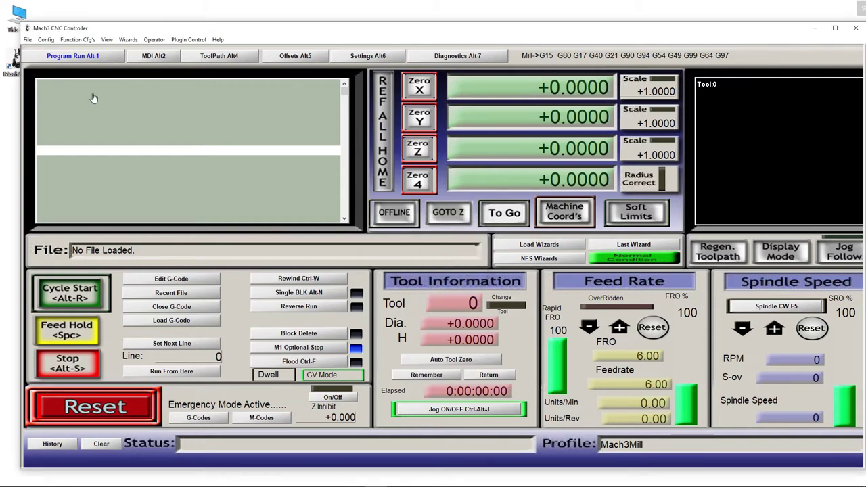
click(46, 40)
click(67, 189)
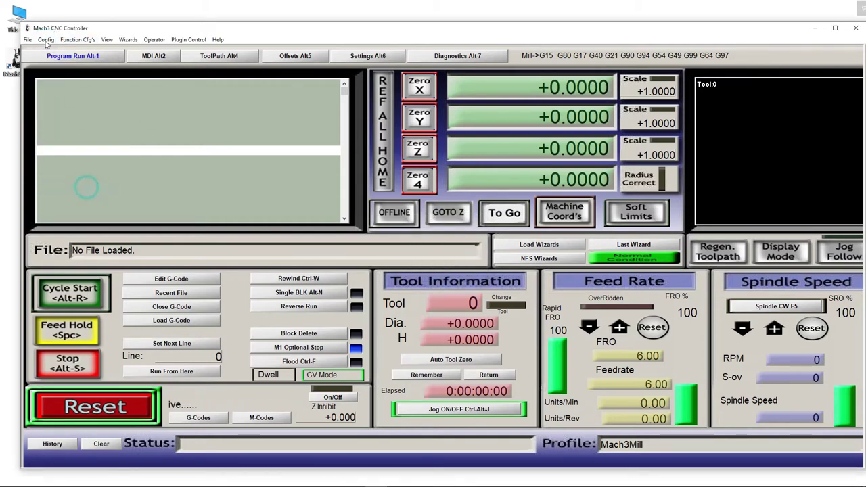
Enable the X, Y, Z and A axis motor outputs in the Ports and Pins configuration
click(46, 40)
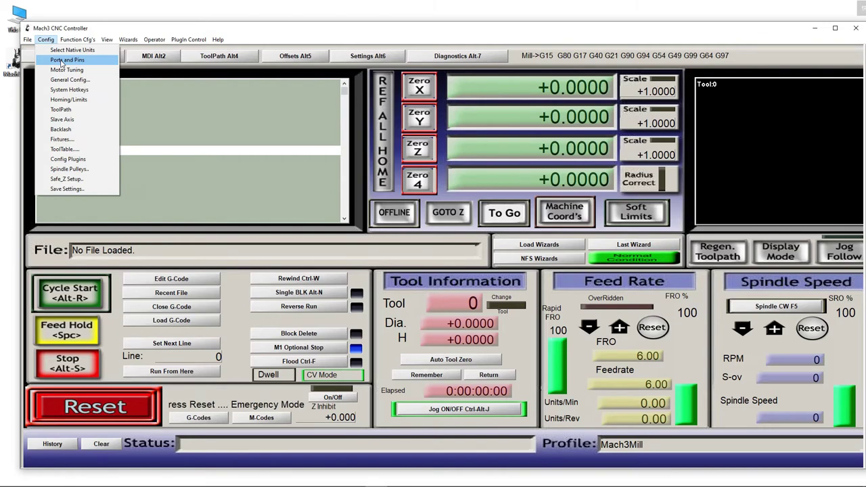
click(62, 60)
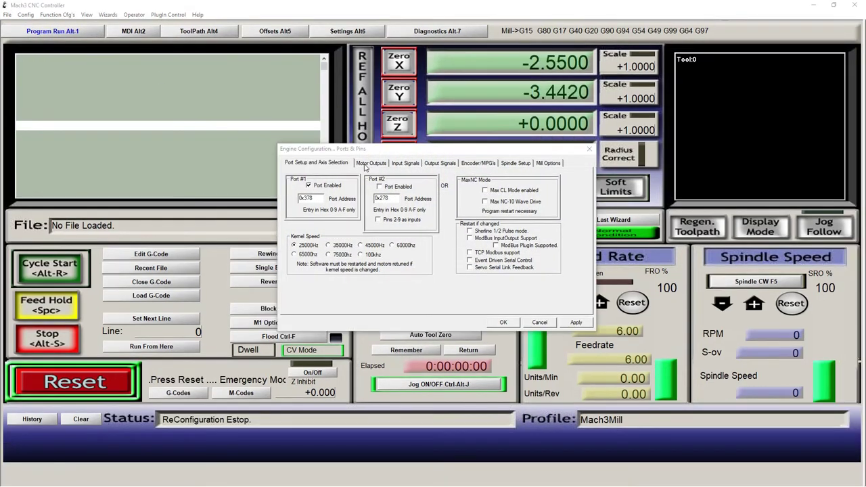
click(371, 164)
click(332, 196)
click(332, 209)
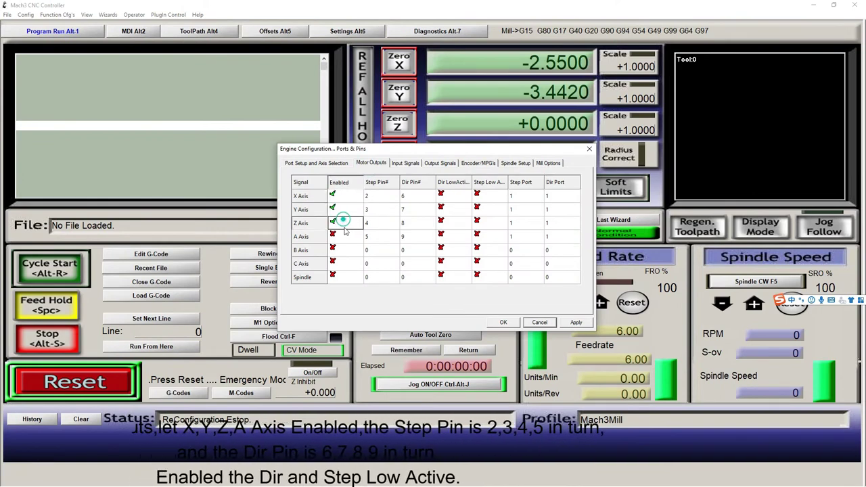
click(343, 227)
click(352, 238)
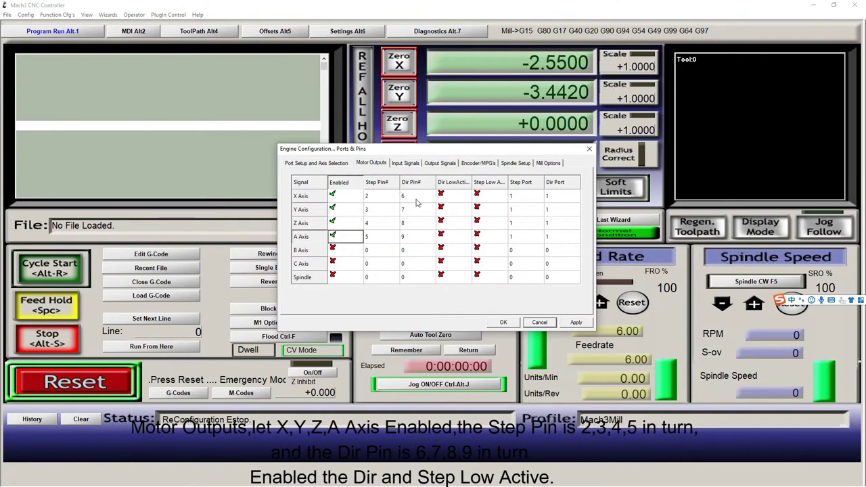
Turn on Dir Low Active and Step Low Active for the X, Y, Z and A axes
click(440, 195)
click(477, 195)
click(440, 209)
click(477, 209)
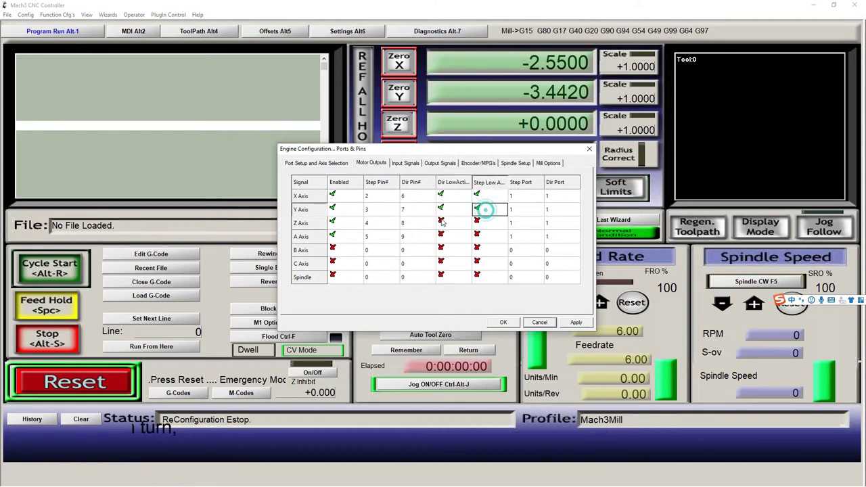
click(440, 223)
click(476, 222)
click(440, 236)
click(477, 236)
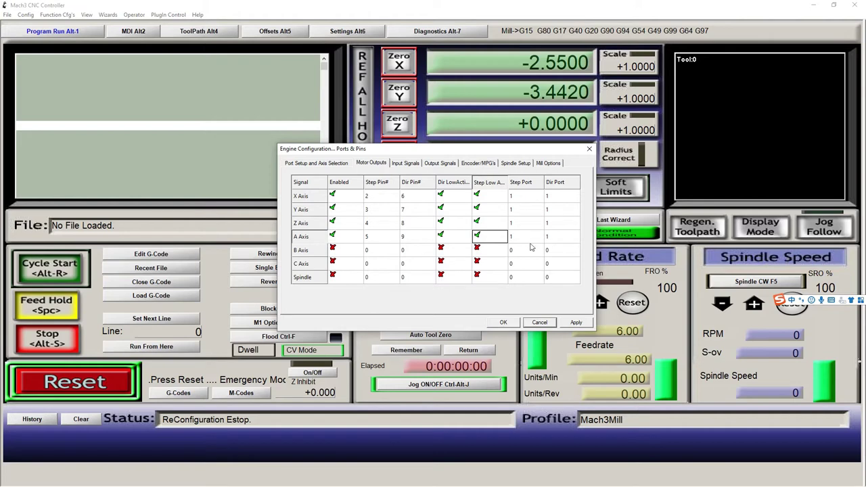
Enable the Spindle motor output with Dir and Step Low Active, and apply the motor output settings
click(332, 275)
click(440, 276)
click(477, 276)
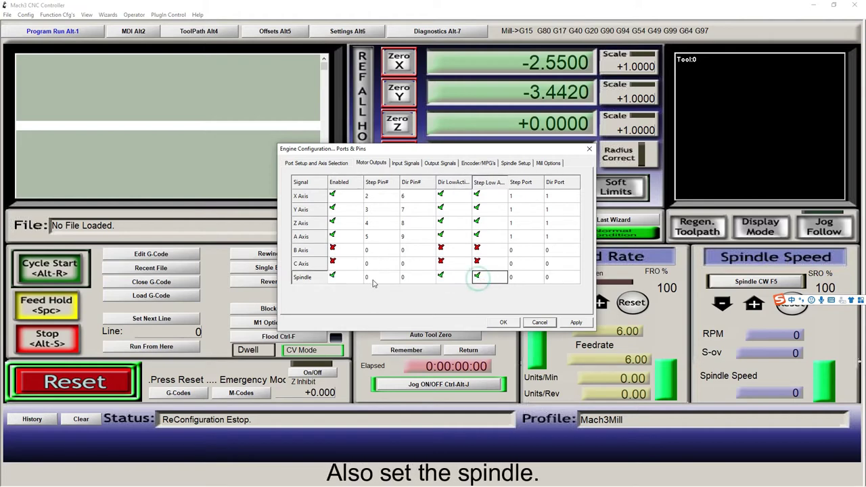
click(574, 322)
Enable the ++, -- and Home input signals for the X, Y and Z axes
click(405, 163)
click(344, 196)
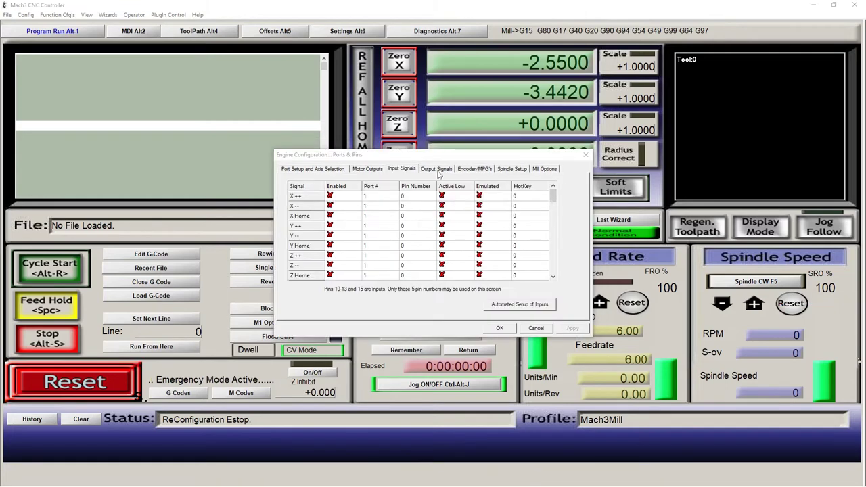
click(338, 205)
click(338, 215)
click(338, 225)
click(337, 235)
click(338, 245)
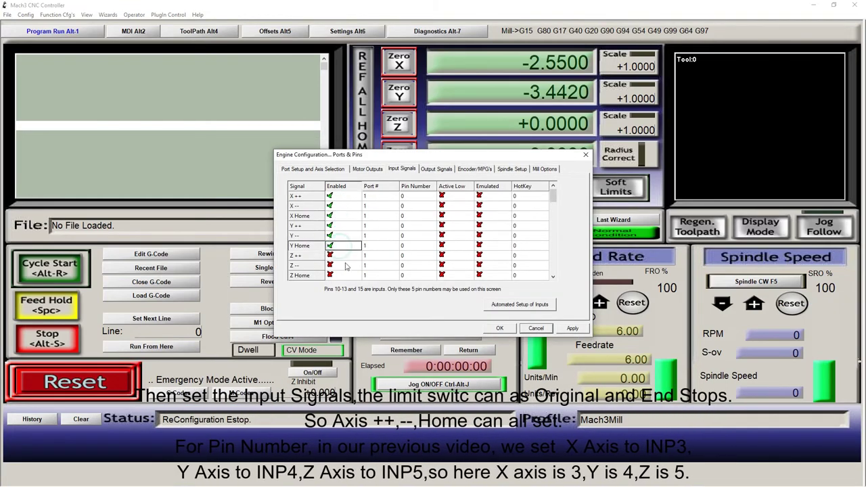
click(338, 255)
click(338, 265)
click(338, 274)
Set the pin number of the X ++, X -- and X Home inputs to 3
click(415, 196)
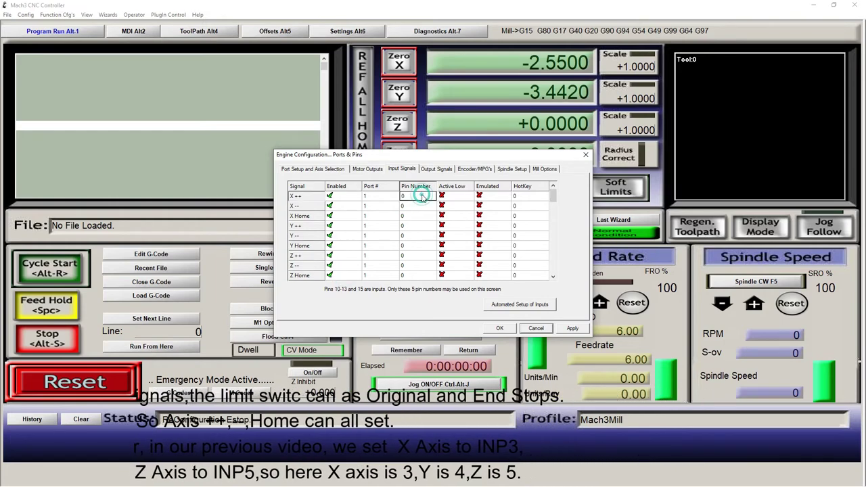
text(3)
click(414, 205)
text(3)
click(413, 215)
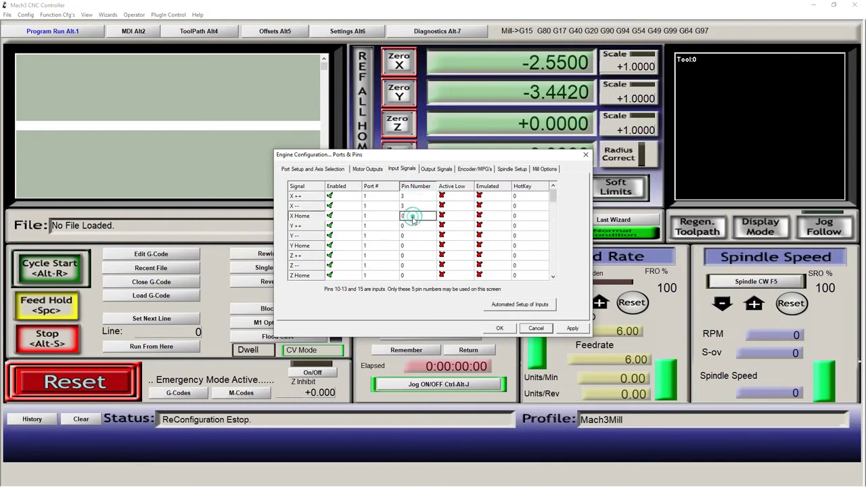
Set the pin number of the Y ++, Y -- and Y Home inputs to 4
click(409, 229)
text(4)
click(404, 236)
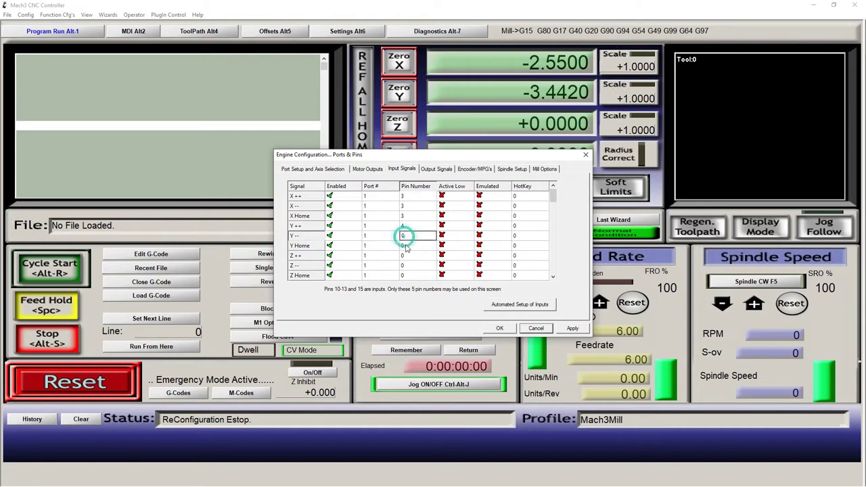
text(4)
click(403, 246)
text(4)
Set the pin number of the Z ++, Z -- and Z Home inputs to 5
click(406, 256)
text(5)
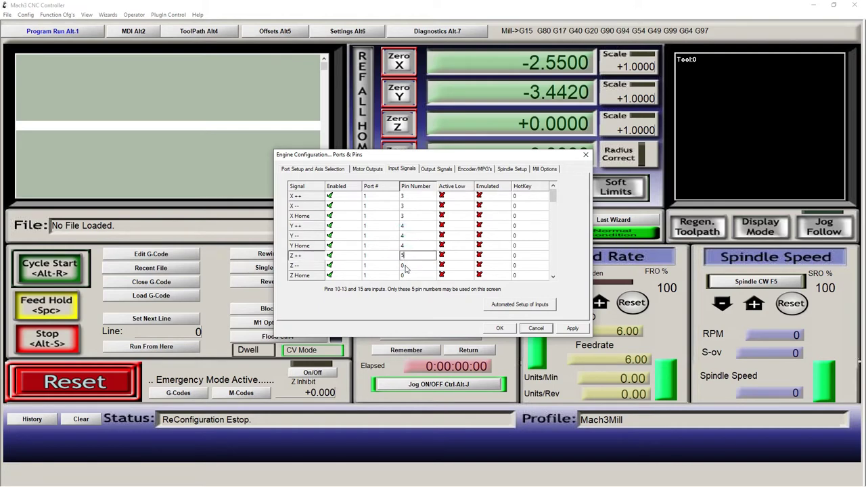
click(404, 265)
text(5)
click(407, 276)
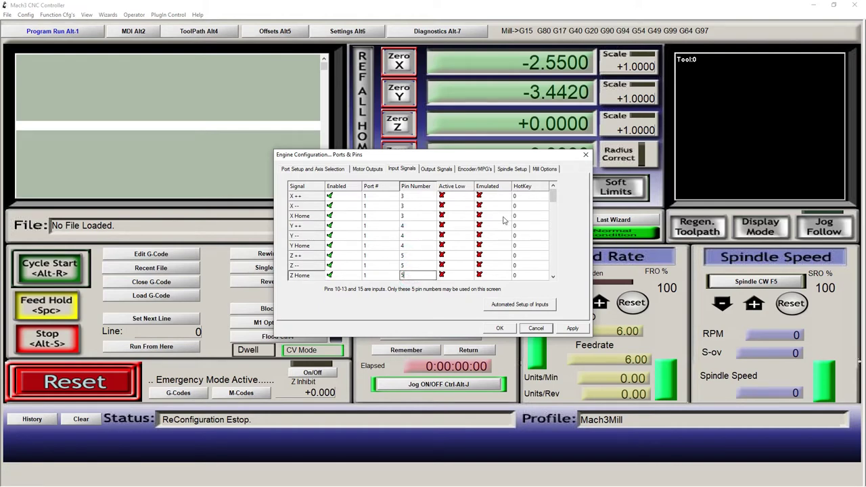
Set the Probe input to pin 2 with Active Low on, leaving the signal itself disabled
drag(554, 201, 553, 228)
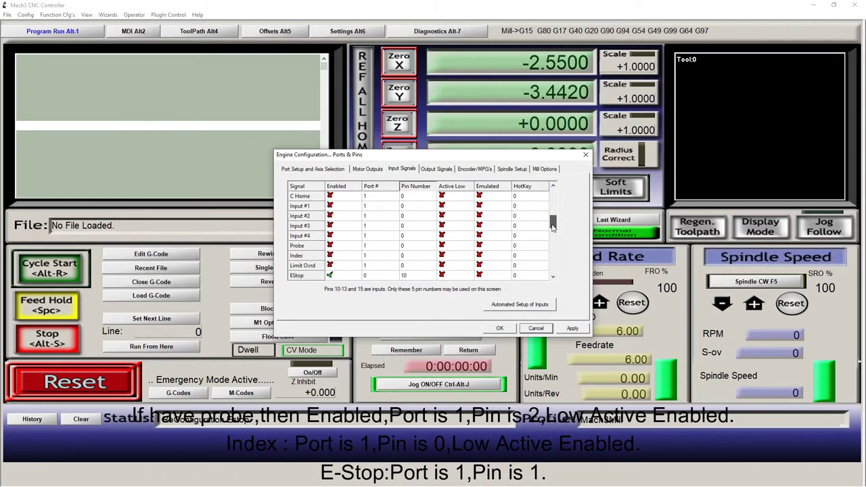
click(330, 246)
click(410, 248)
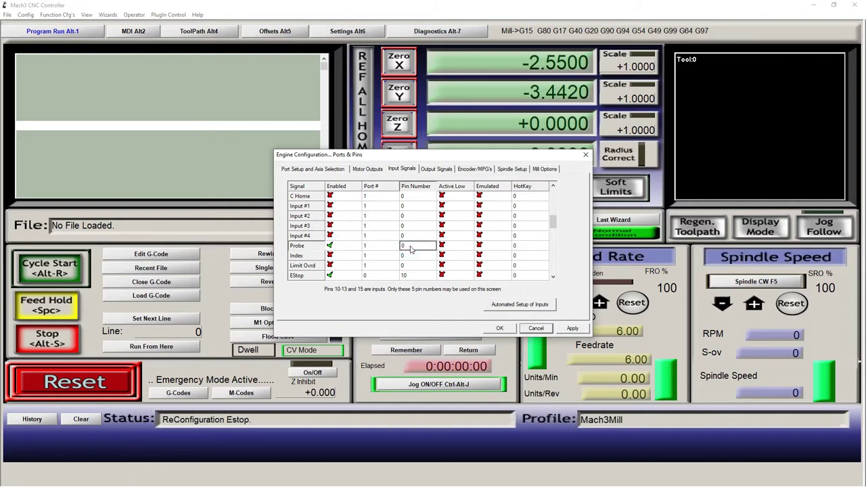
click(452, 246)
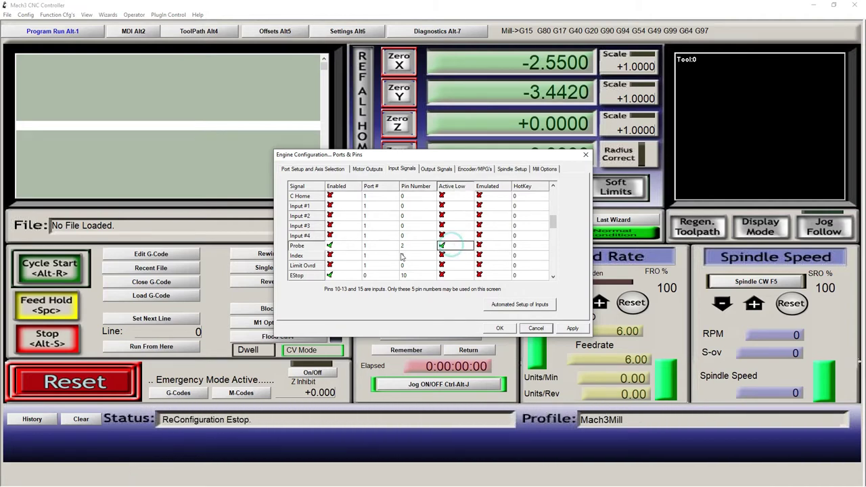
click(340, 248)
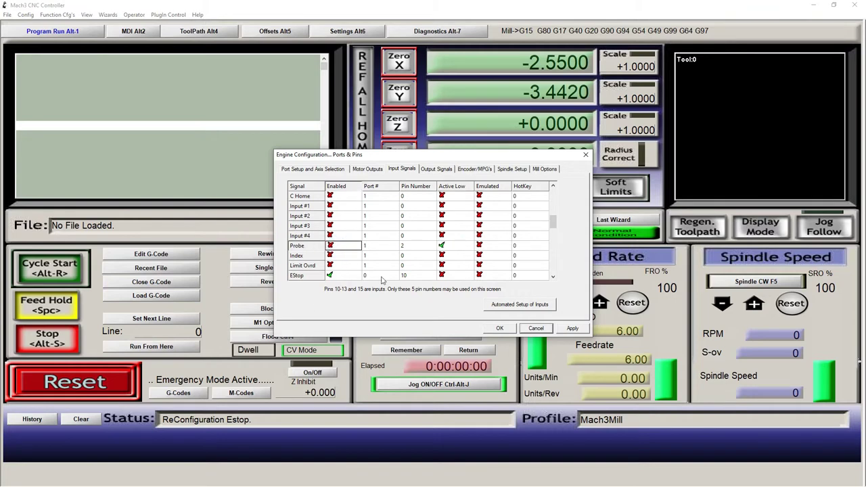
Enable the Index input with Active Low, set EStop to port 1 and pin 1, and apply the input settings
click(342, 256)
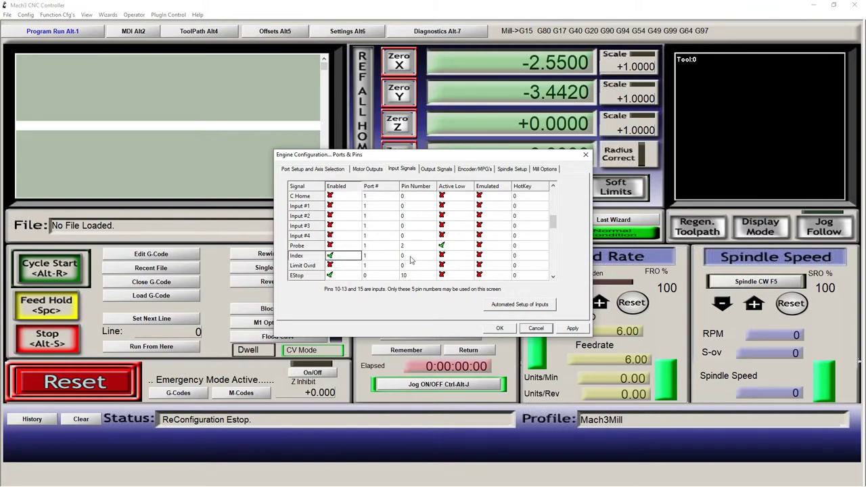
click(449, 256)
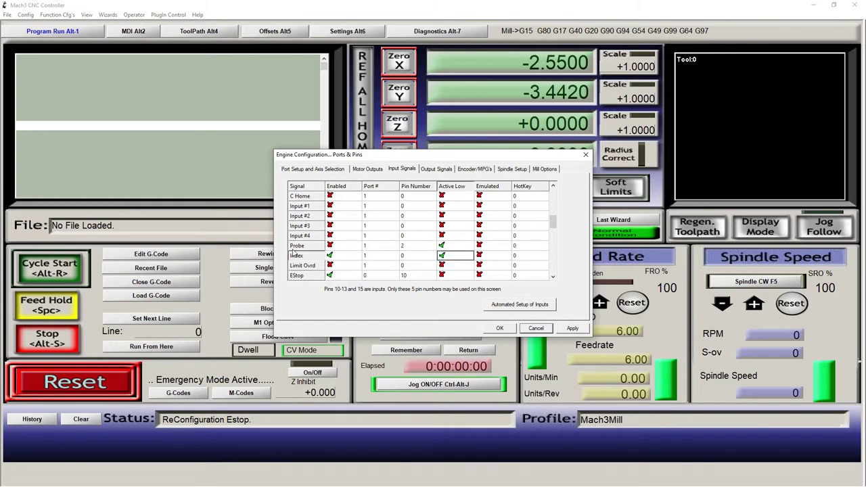
click(378, 276)
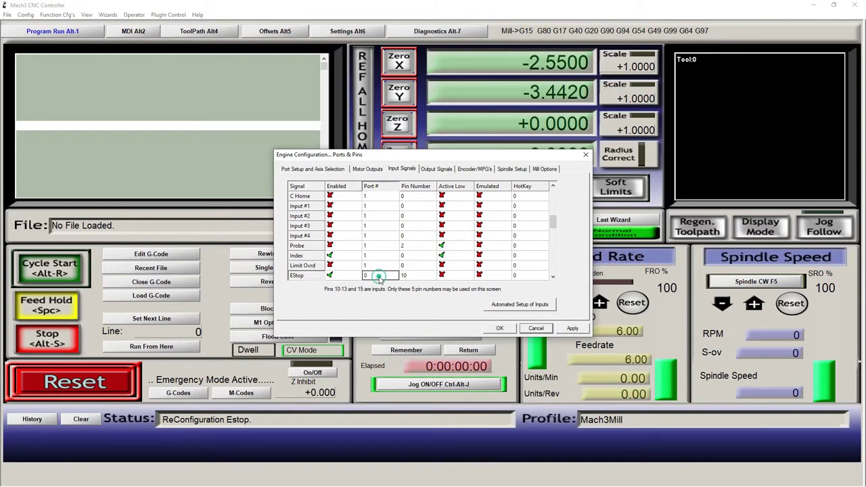
click(421, 277)
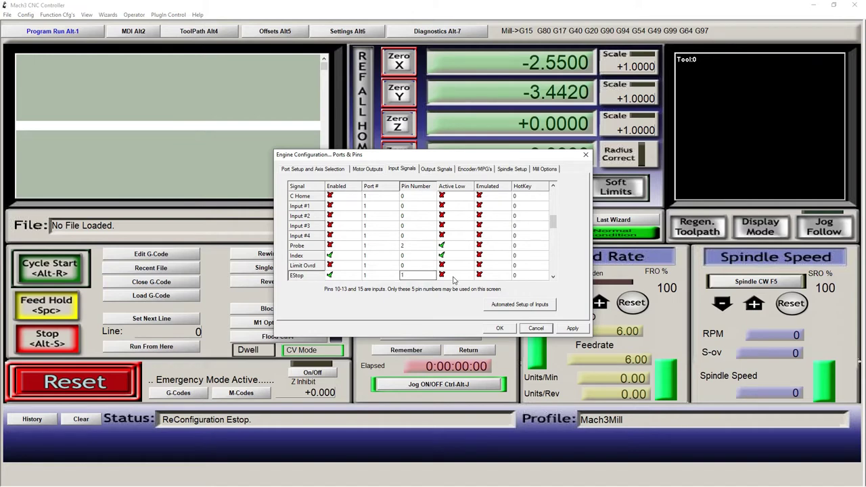
drag(551, 231, 554, 234)
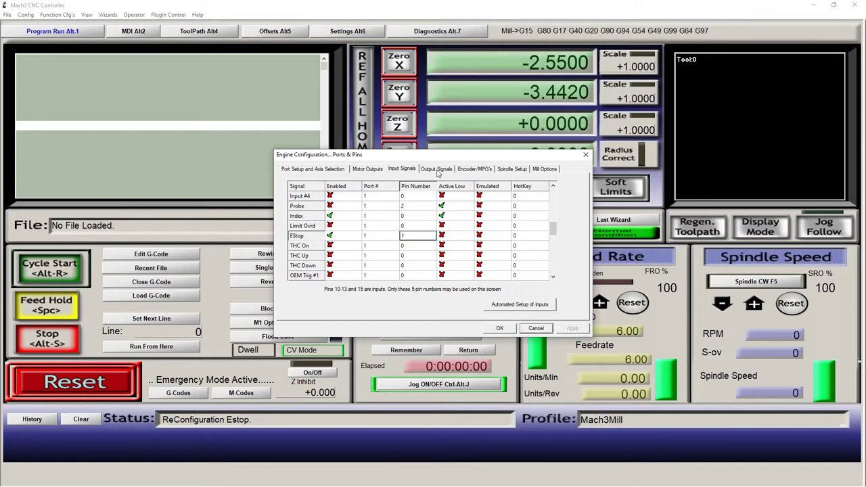
Enable the Output #1 and Output #2 signals and assign Output #1 to port 2, pin 1
click(436, 170)
click(343, 265)
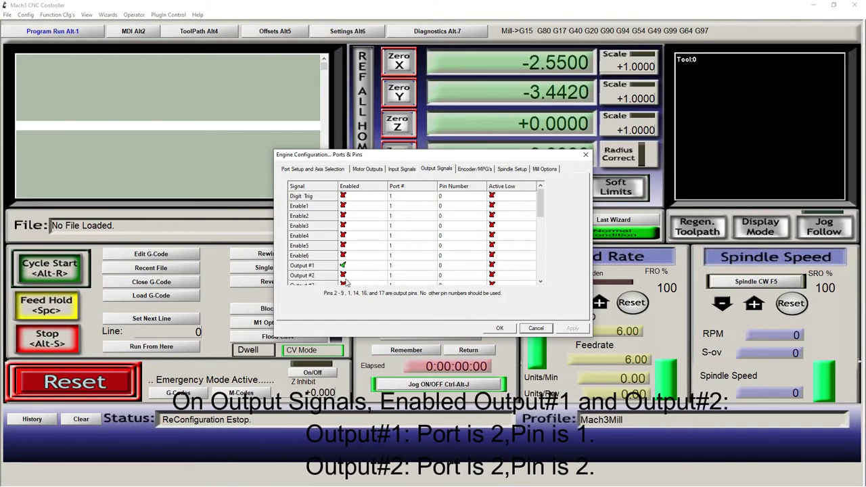
click(344, 276)
click(411, 267)
text(2)
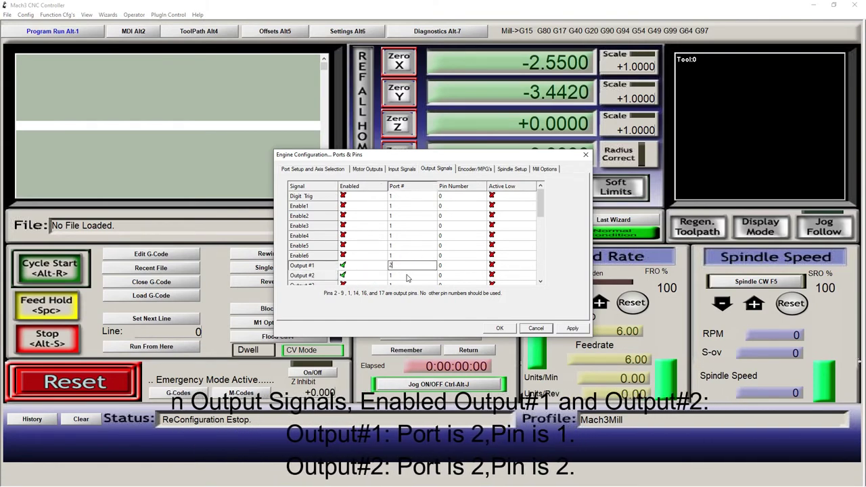
key(Tab)
text(2)
key(BackSpace)
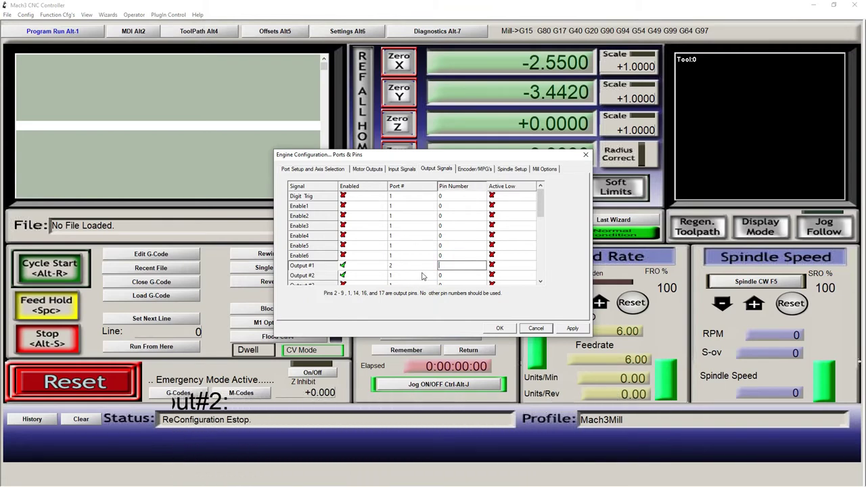
text(1)
Assign Output #2 to port 2, pin 2, and apply the output signal settings
click(411, 276)
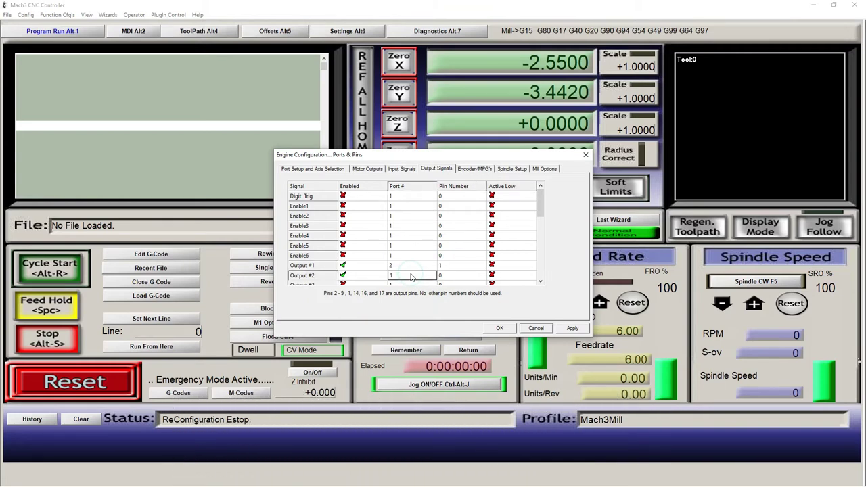
key(Tab)
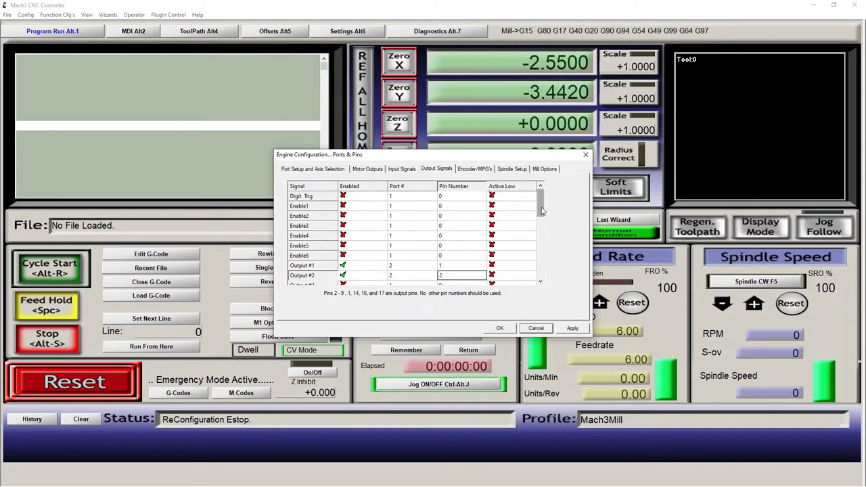
mouse_move(541, 211)
mouse_down()
mouse_move(541, 269)
mouse_move(543, 216)
mouse_up()
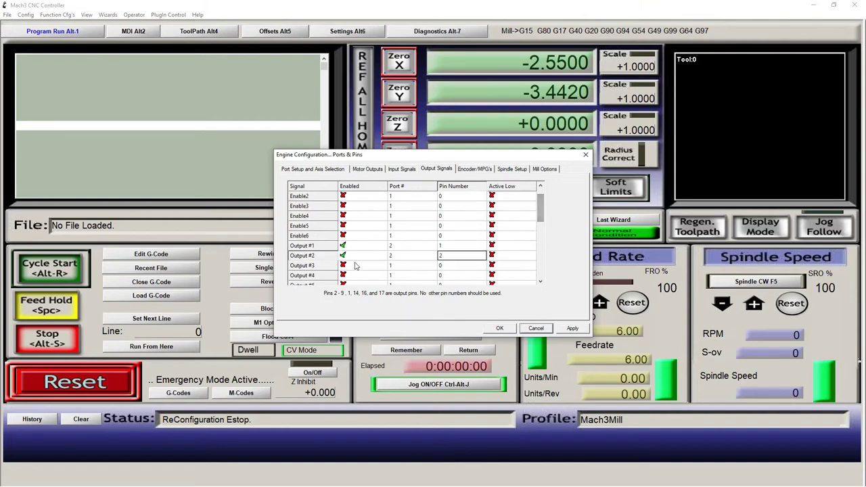
click(571, 330)
click(476, 169)
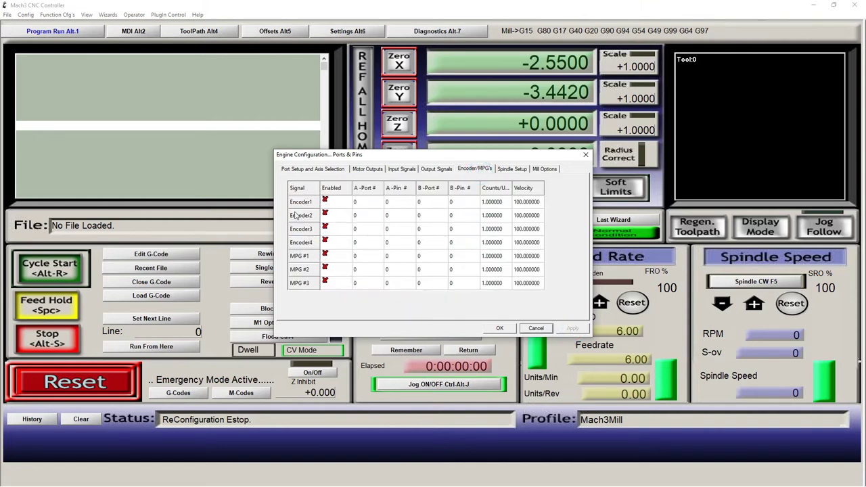
click(326, 257)
click(326, 257)
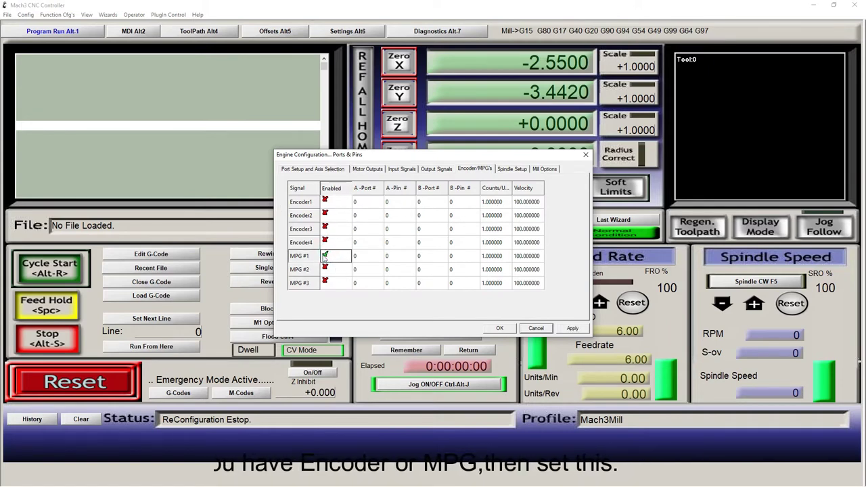
click(380, 247)
double_click(336, 257)
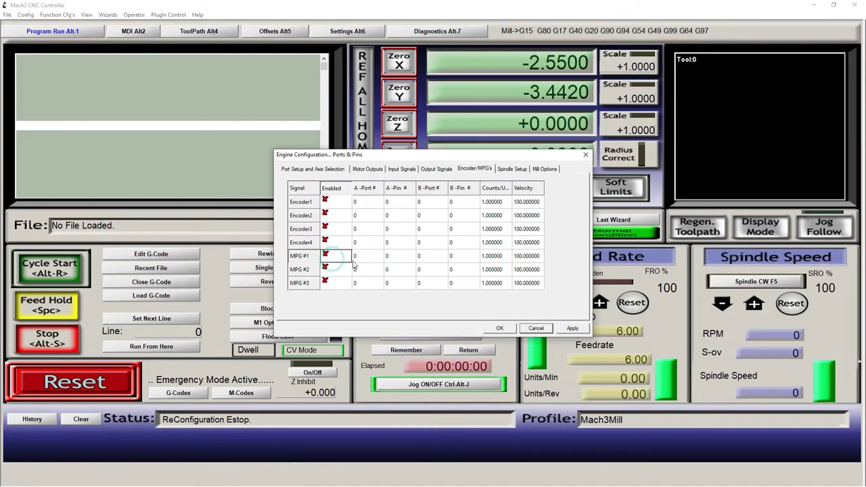
In the spindle setup, enable flood/mist relays, set CCW (M4) to output 2, choose PWM Control with base frequency 50, and apply
click(512, 170)
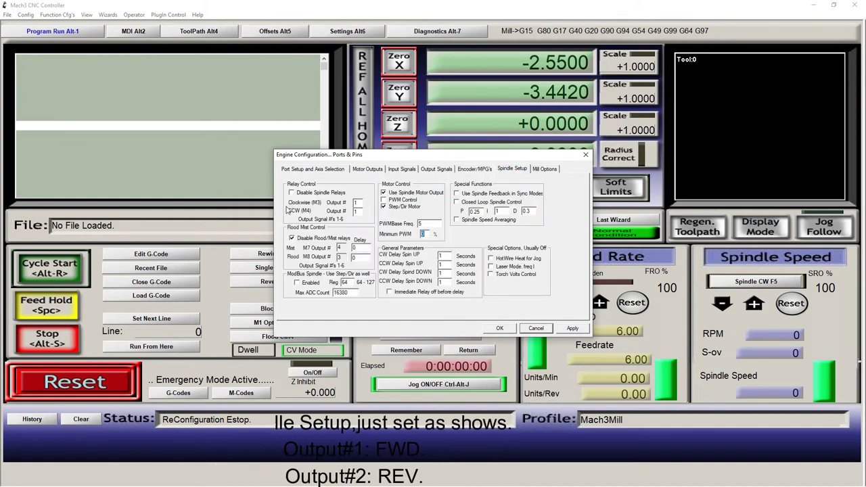
click(292, 239)
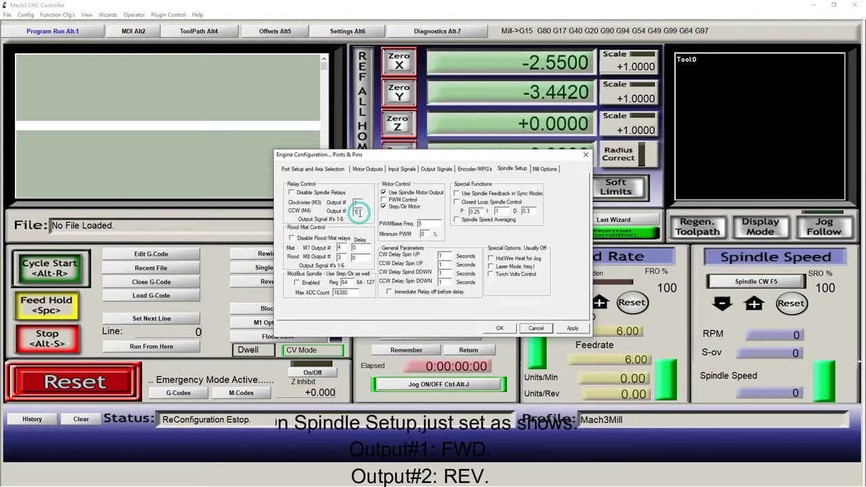
text(2)
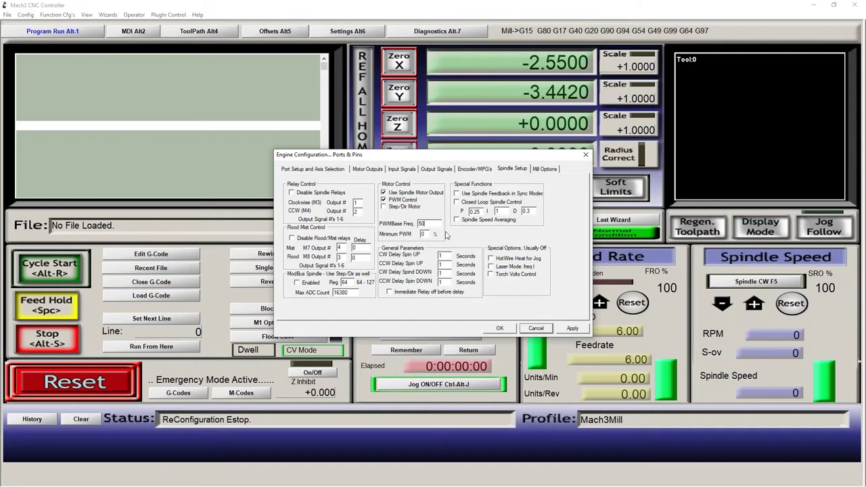
click(575, 329)
Review the mill options, encoder, output, input, motor output and port settings of the Ports & Pins configuration
click(546, 169)
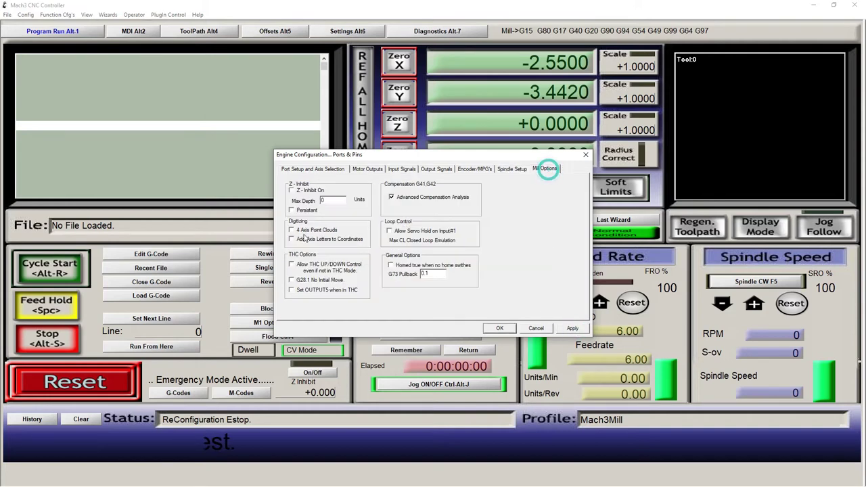
click(512, 169)
click(474, 169)
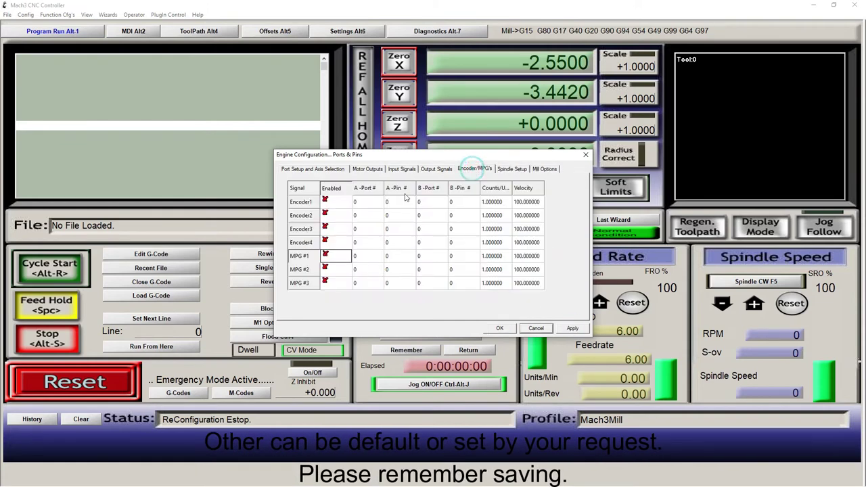
click(435, 169)
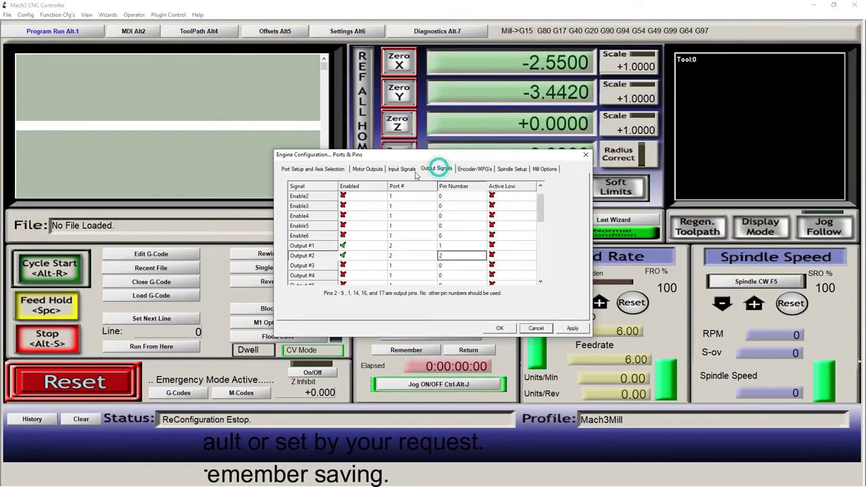
click(401, 169)
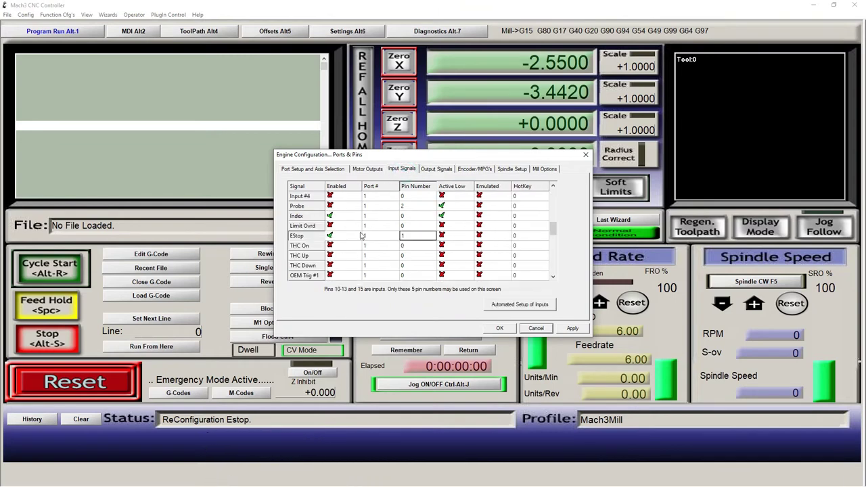
click(367, 169)
click(325, 169)
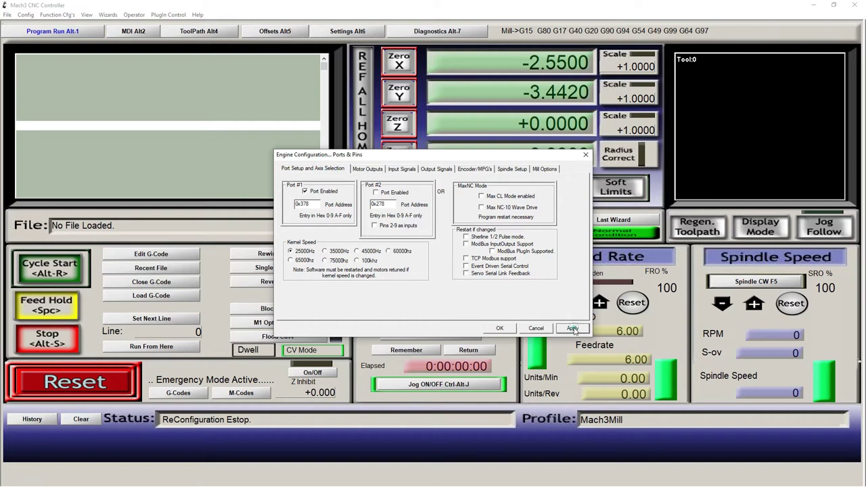
Close the Ports & Pins configuration and save the Mach3 settings
click(548, 328)
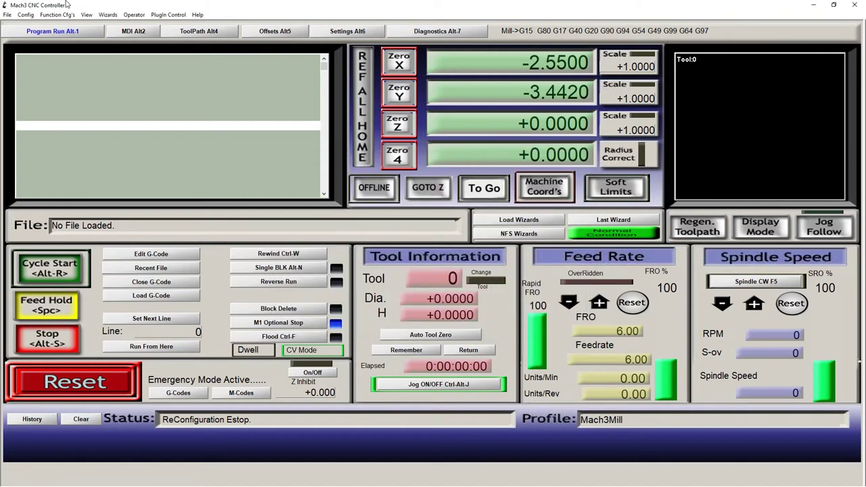
click(25, 14)
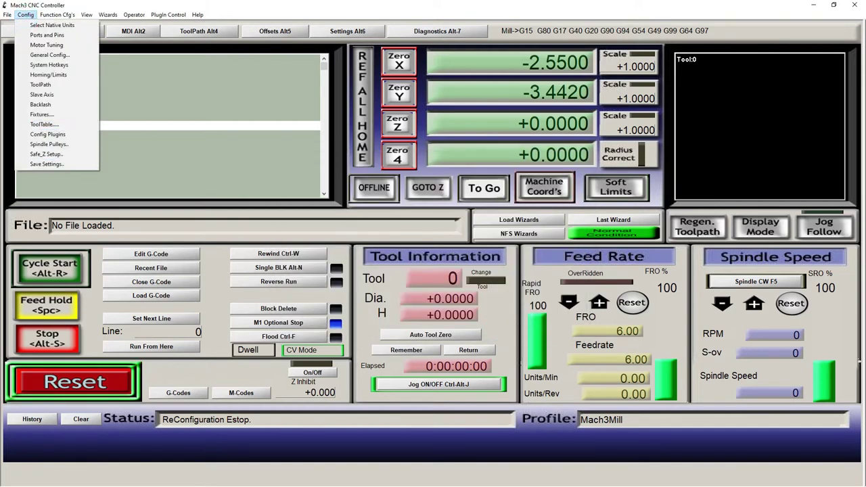
click(46, 163)
Tune the X axis motor to 200 steps per, velocity 2000 and acceleration 200, and save the axis settings
click(25, 14)
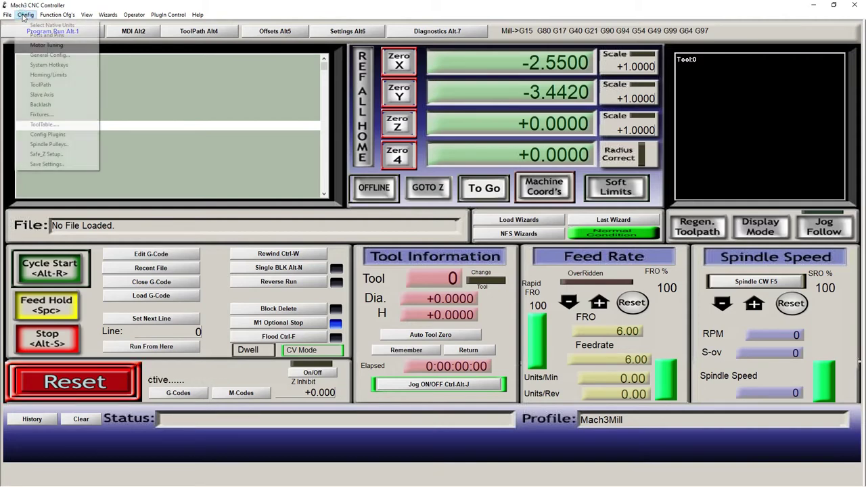
click(39, 45)
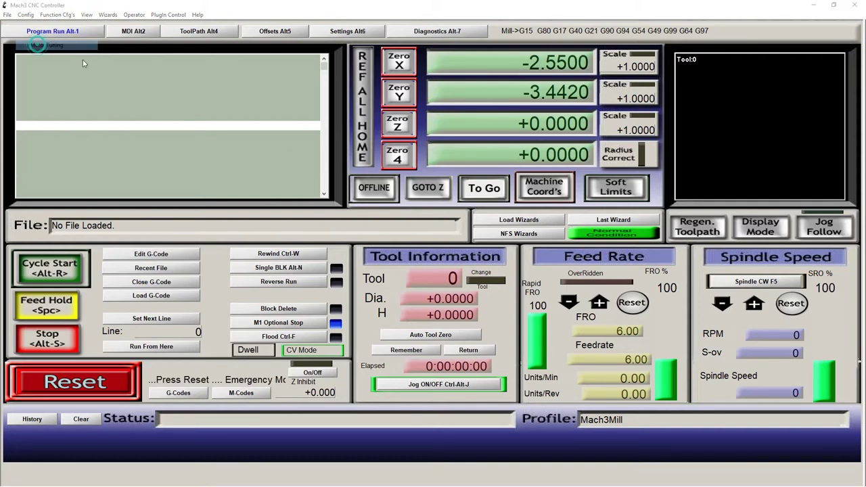
click(544, 180)
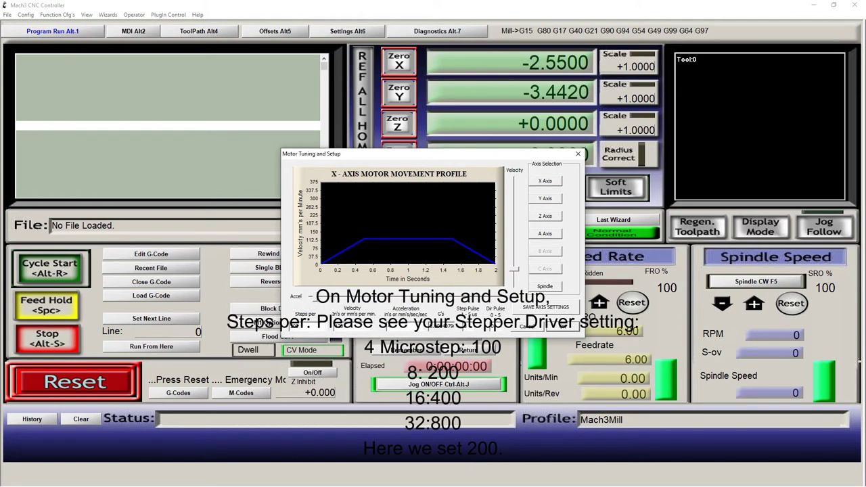
text(200)
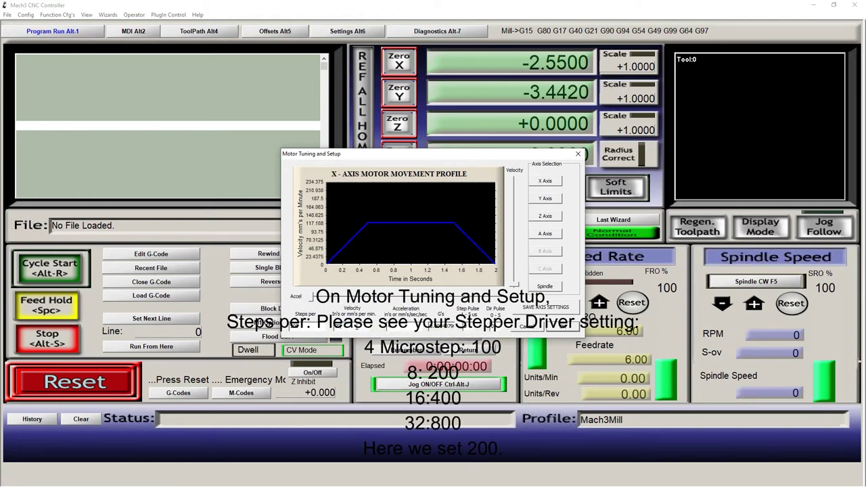
key(Tab)
text(2000)
key(Tab)
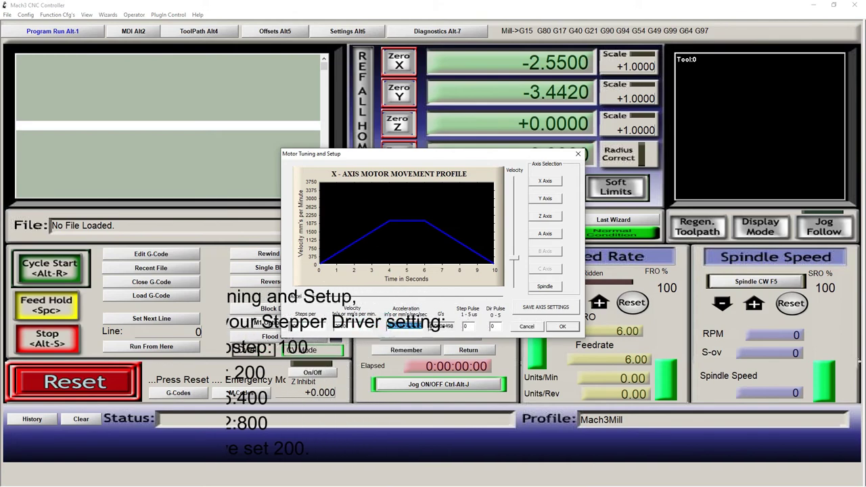
key(BackSpace)
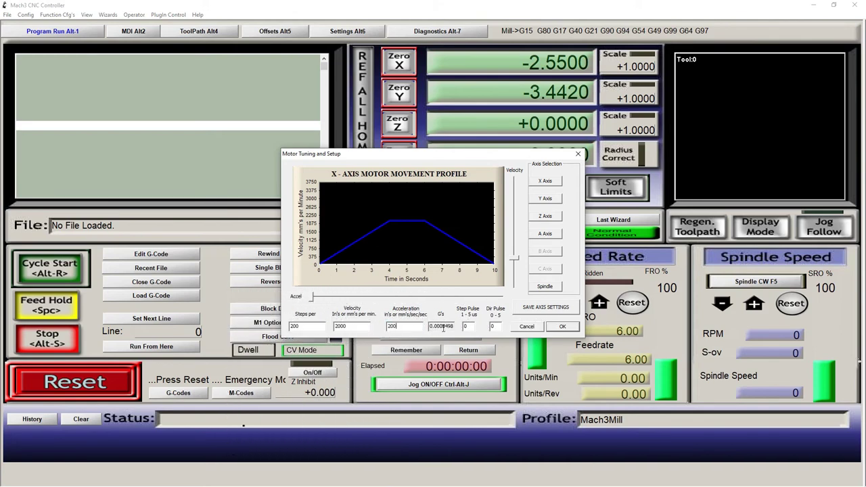
click(545, 307)
Tune the Y axis motor to 200 steps per, velocity 2000 and acceleration 200, and save the axis settings
click(544, 198)
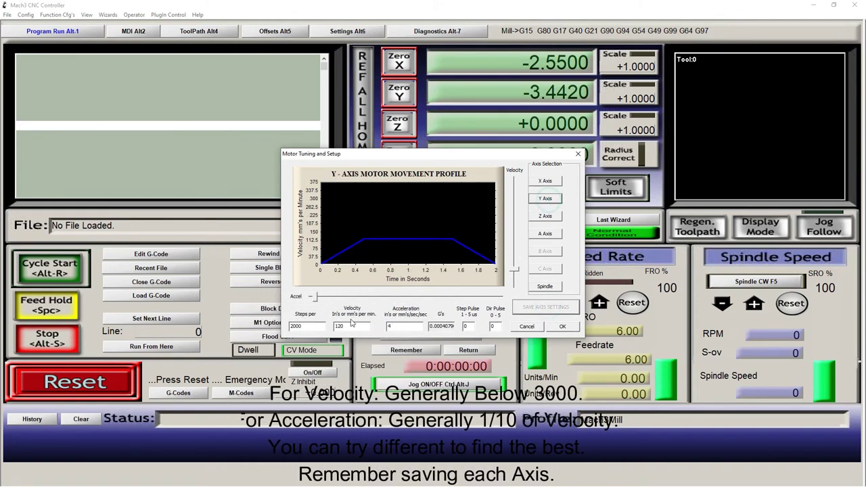
click(312, 326)
click(359, 327)
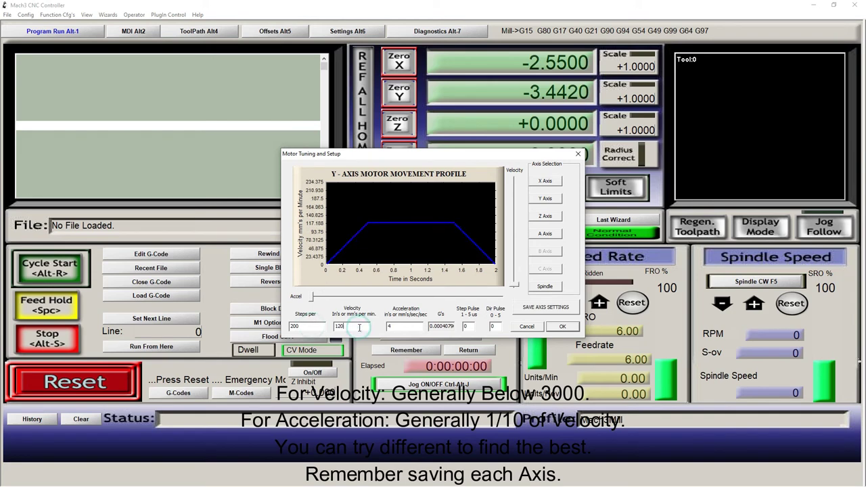
key(BackSpace)
key(BackSpace)
text(2000)
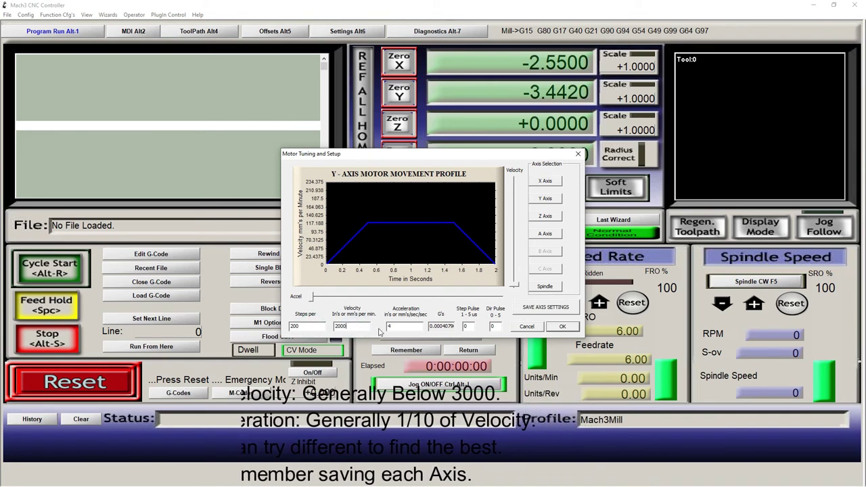
click(404, 327)
double_click(404, 327)
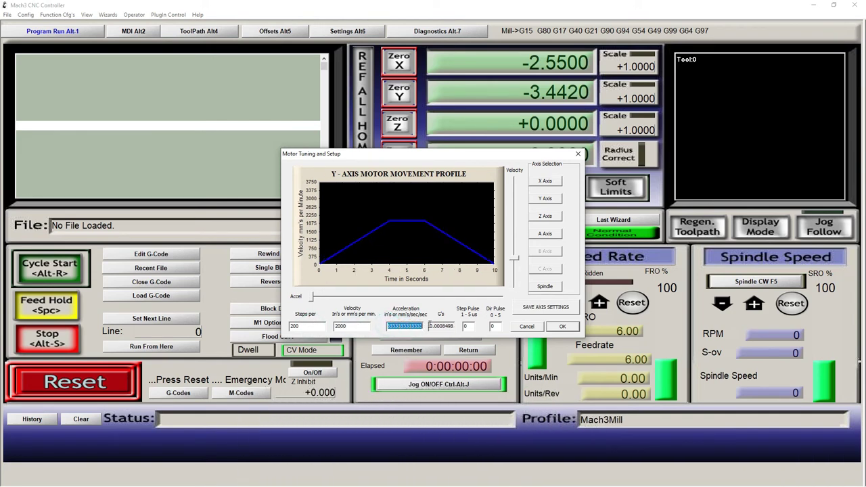
click(546, 308)
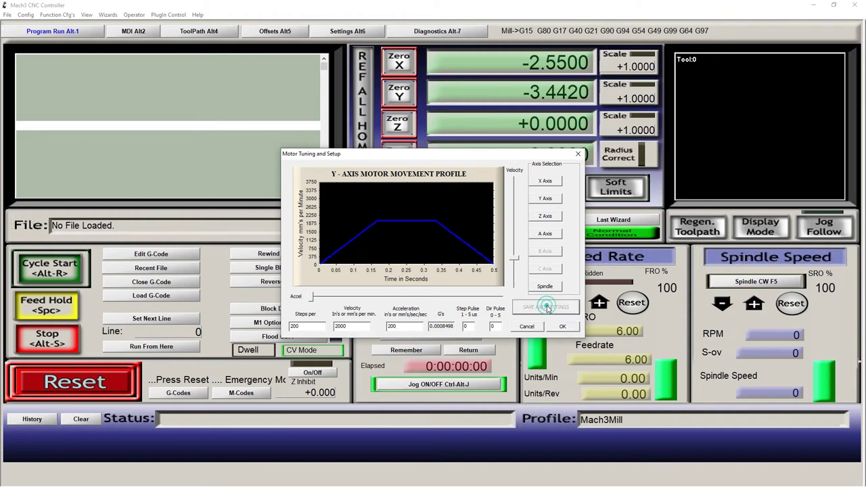
Tune the Z axis motor to 200 steps per and velocity 2000, change its acceleration, and save the axis settings
click(551, 216)
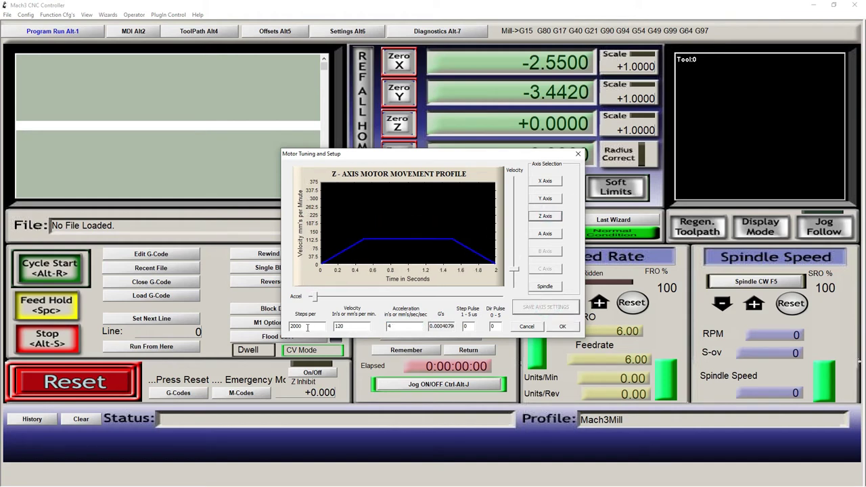
click(307, 327)
click(342, 325)
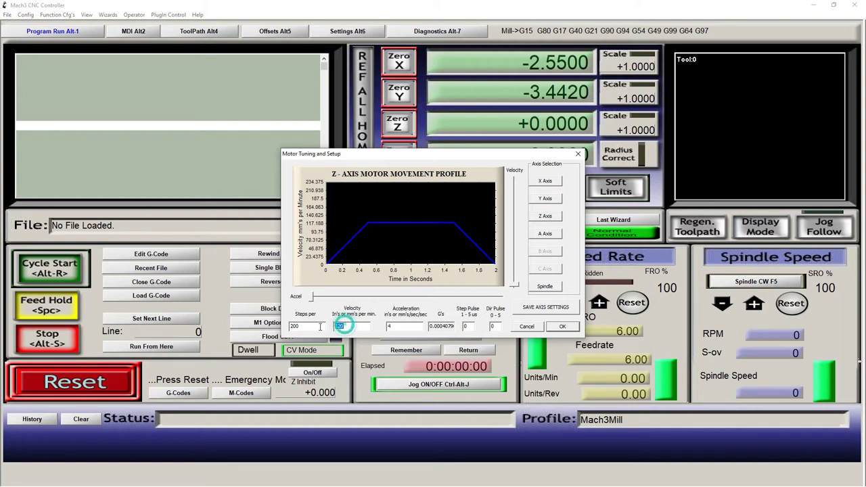
text(2000)
click(399, 326)
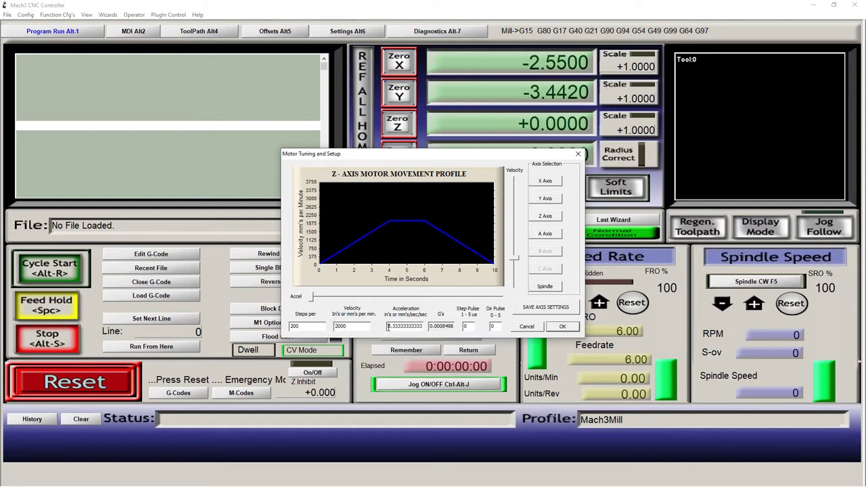
double_click(389, 326)
click(552, 307)
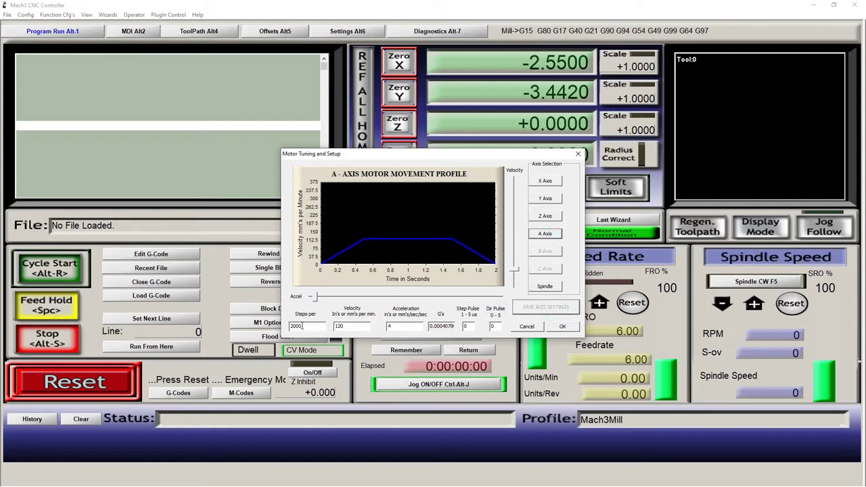
Tune the A axis motor to 200 steps per, velocity 2000 and acceleration 200, and save the axis settings
click(303, 325)
double_click(358, 325)
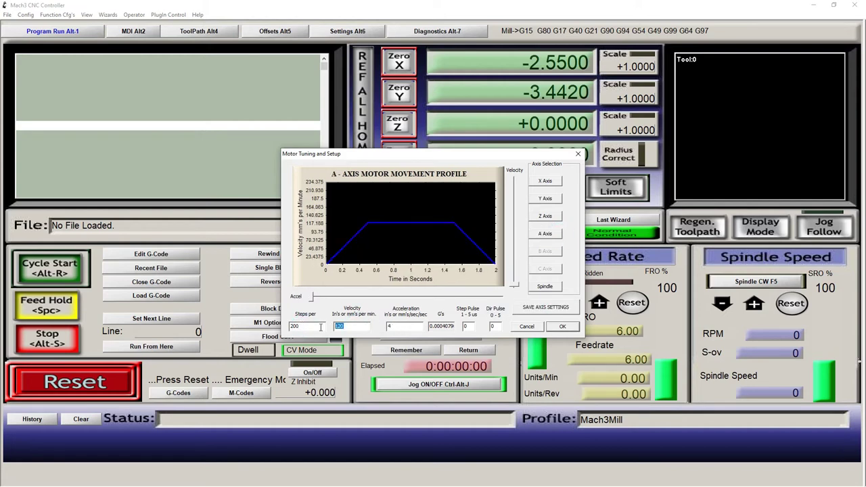
text(2000)
double_click(385, 326)
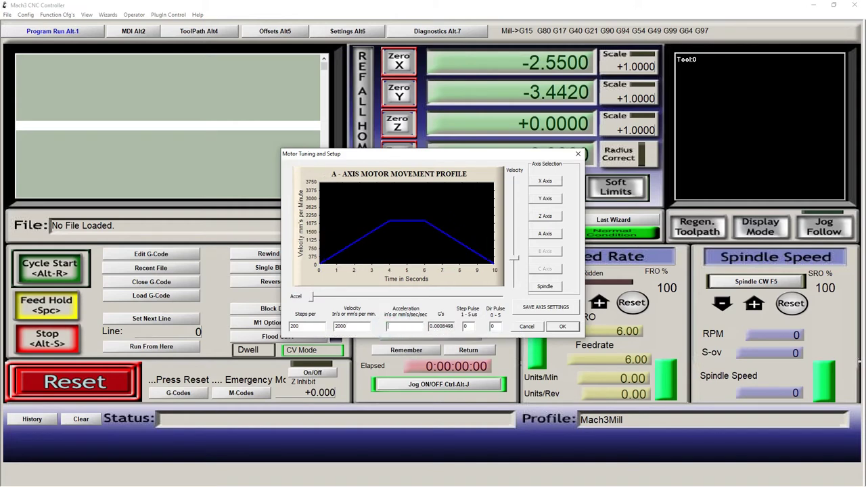
click(546, 307)
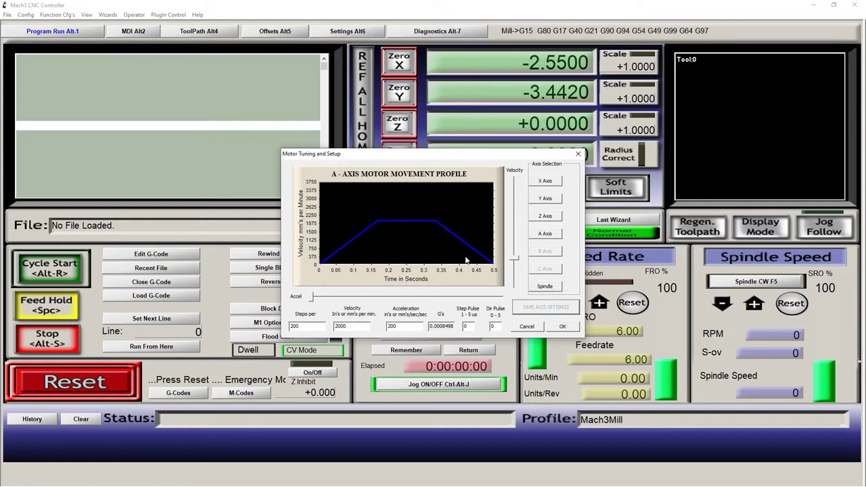
Close the motor tuning setup and save the Mach3 settings
click(563, 326)
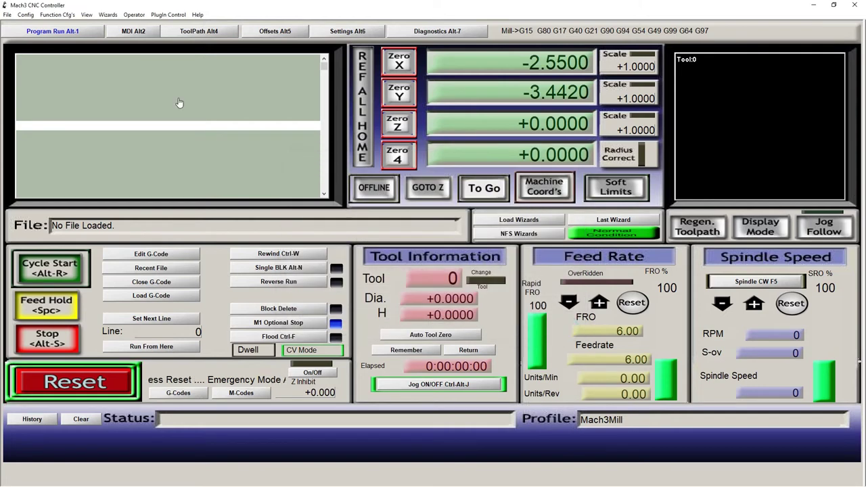
click(26, 15)
click(57, 163)
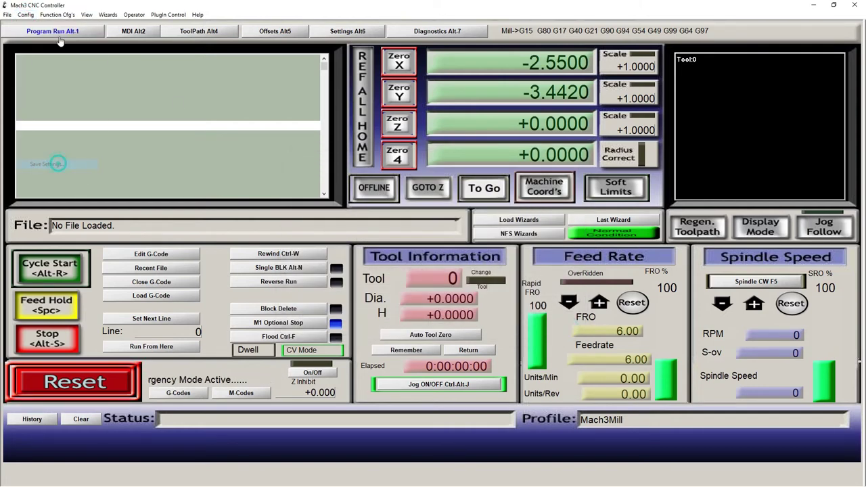
Slave the A axis to the Y axis and acknowledge the restart notice
click(25, 15)
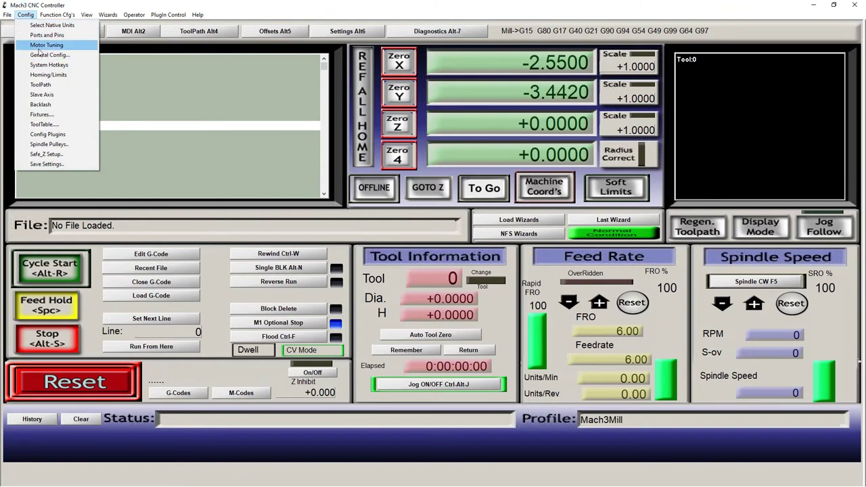
click(42, 94)
click(415, 232)
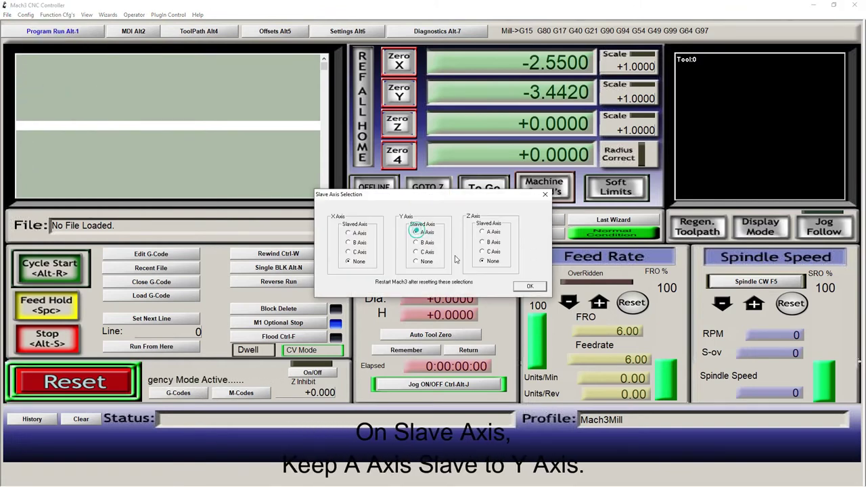
click(529, 286)
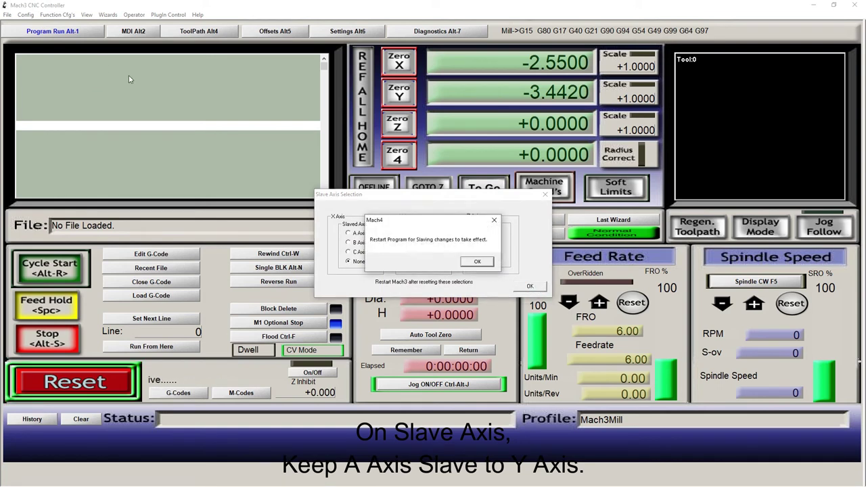
click(476, 261)
In the motor home and soft limits configuration, set the slow zone to 5 for the X, Y and Z axes
click(25, 14)
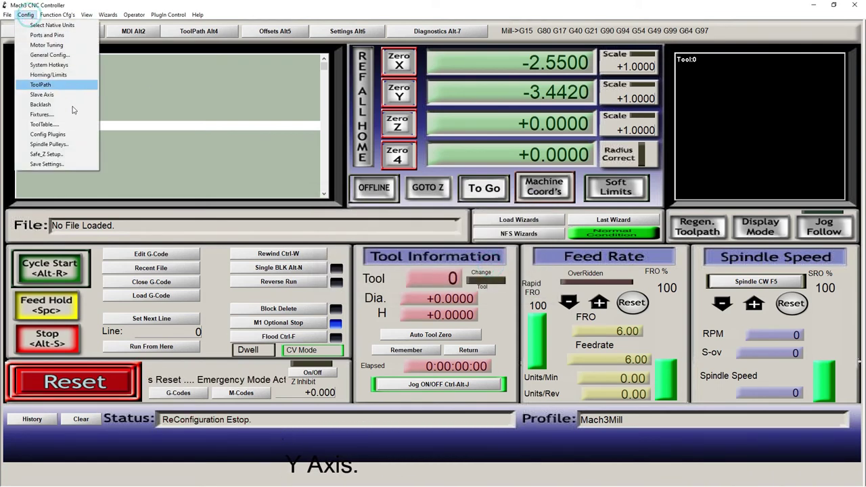
click(27, 14)
click(25, 14)
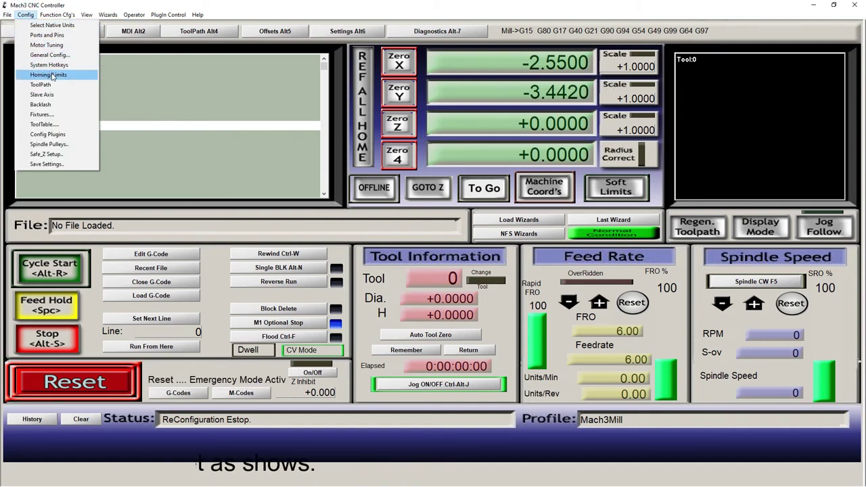
click(42, 75)
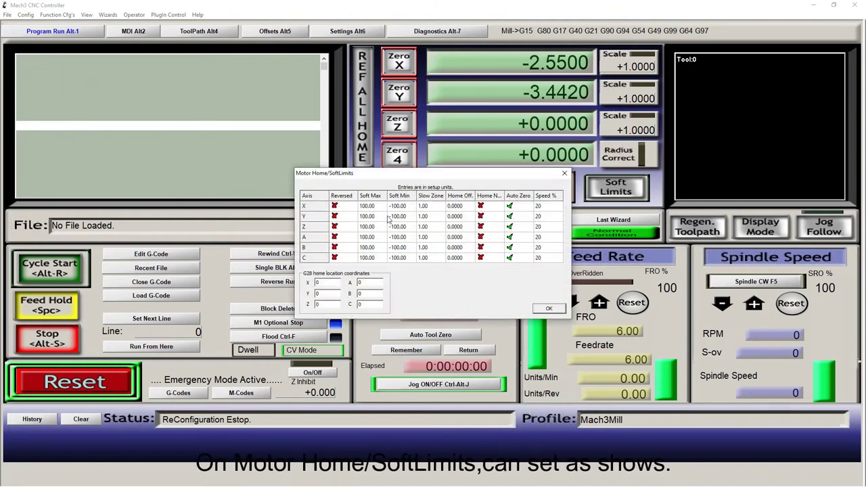
click(425, 206)
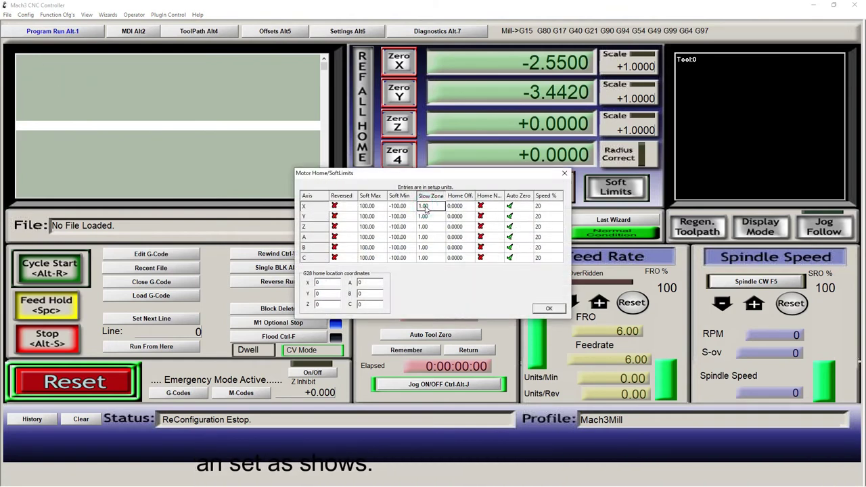
text(5)
click(433, 216)
text(5)
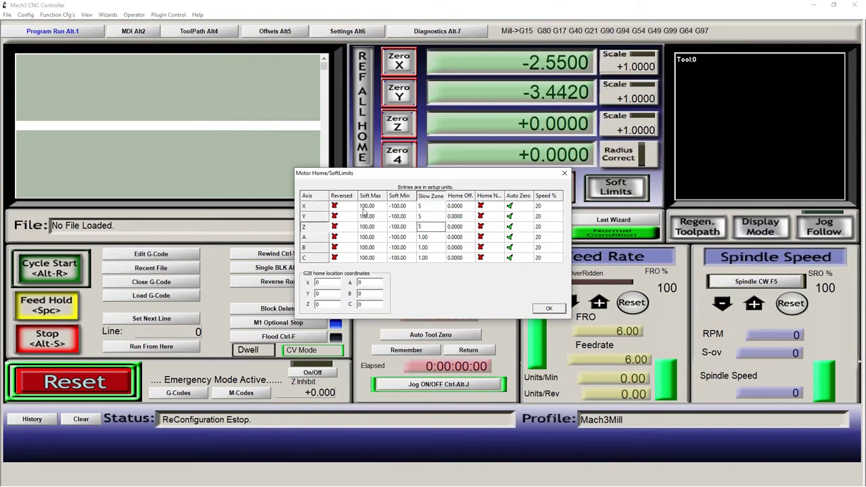
Enable Home Neg for the Y axis, accept the home and soft limits setup, and save the Mach3 settings
click(485, 216)
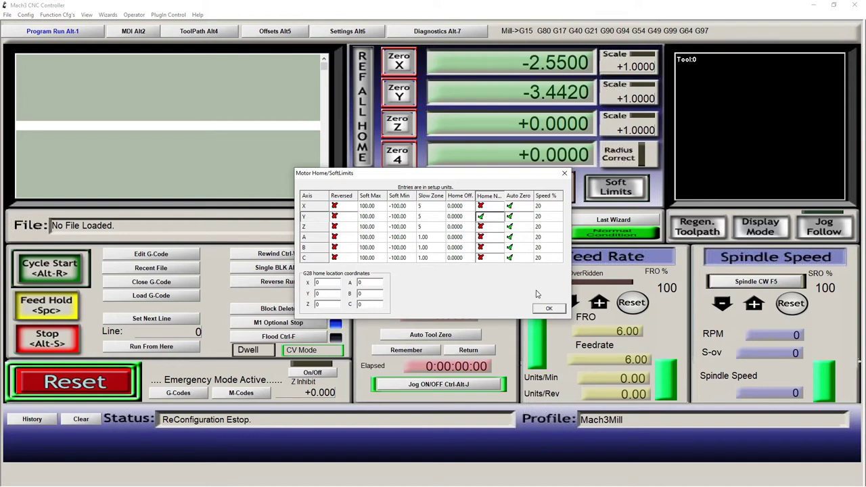
click(549, 309)
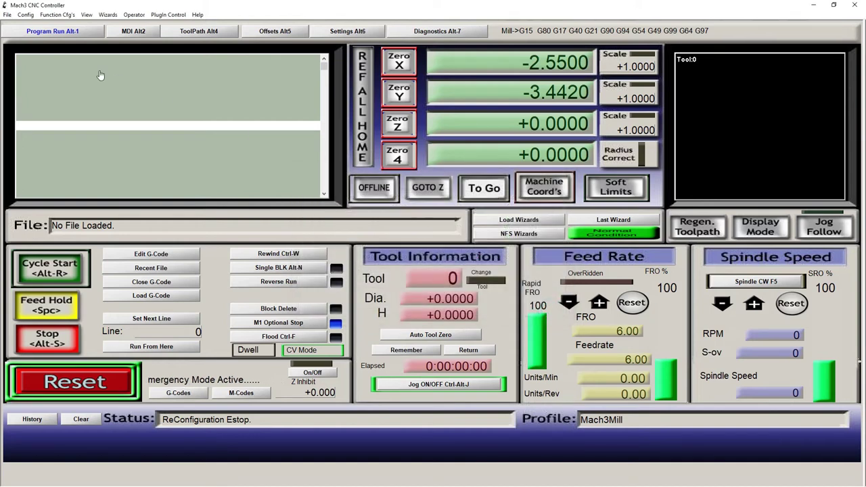
click(25, 14)
click(67, 164)
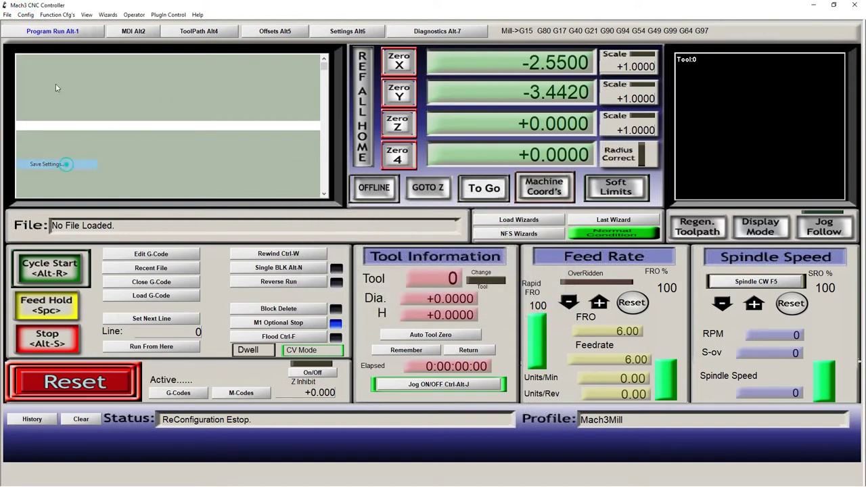
Set the maximum speed of spindle Pulley Number 4 to 24000 and save the Mach3 settings
click(25, 15)
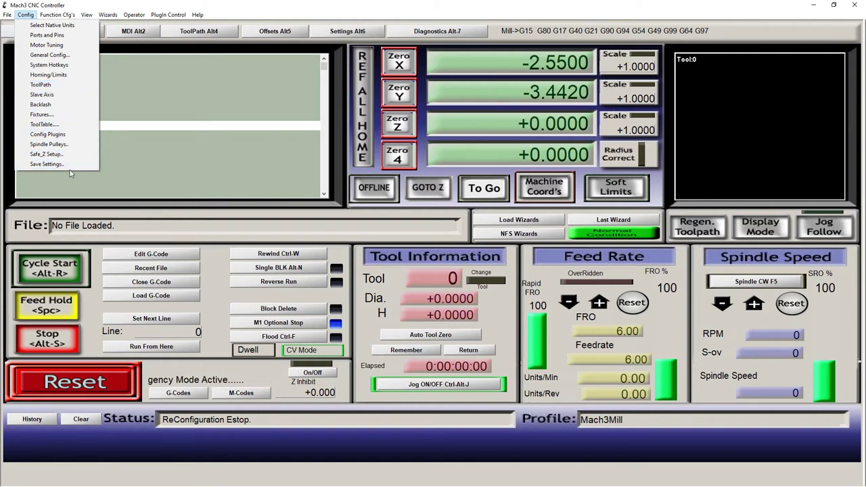
click(68, 144)
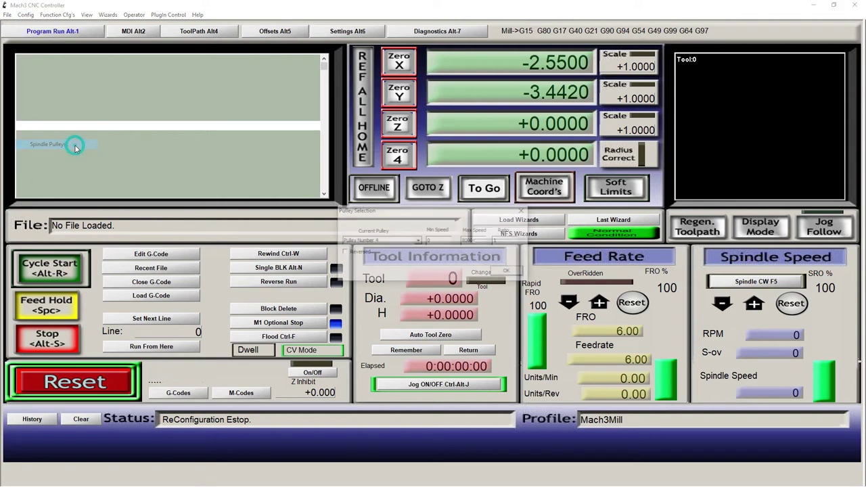
click(418, 240)
click(419, 242)
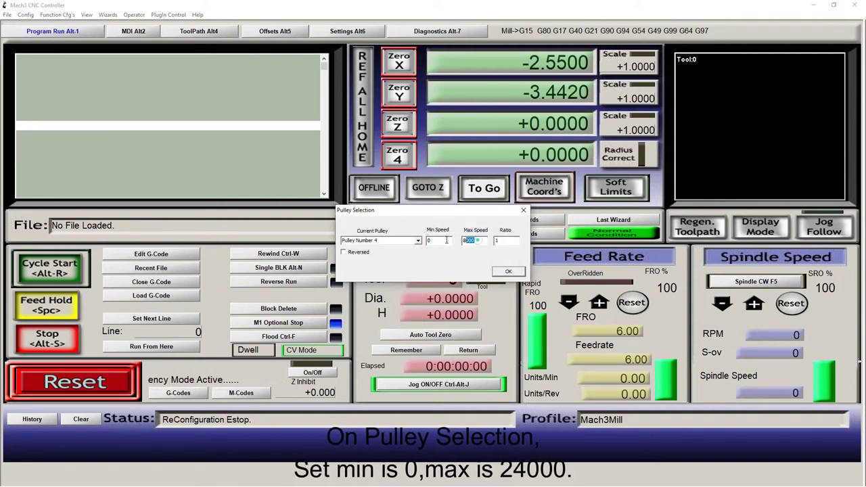
double_click(474, 240)
text(24000)
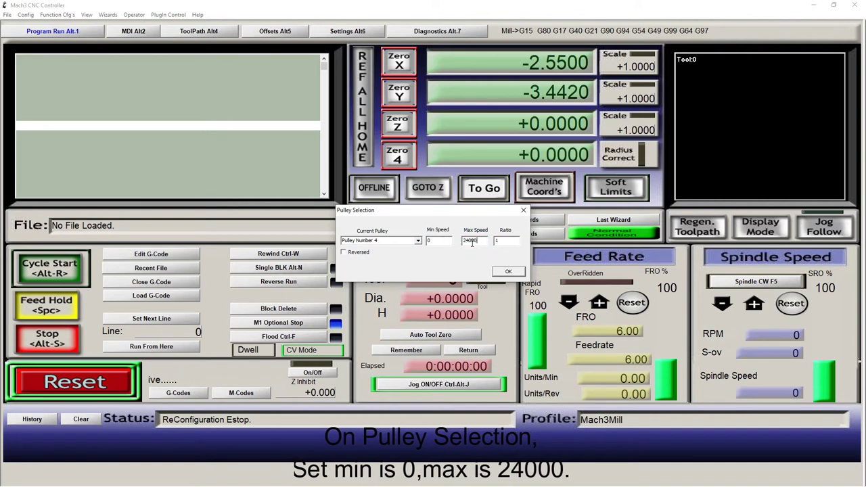
click(508, 271)
click(26, 14)
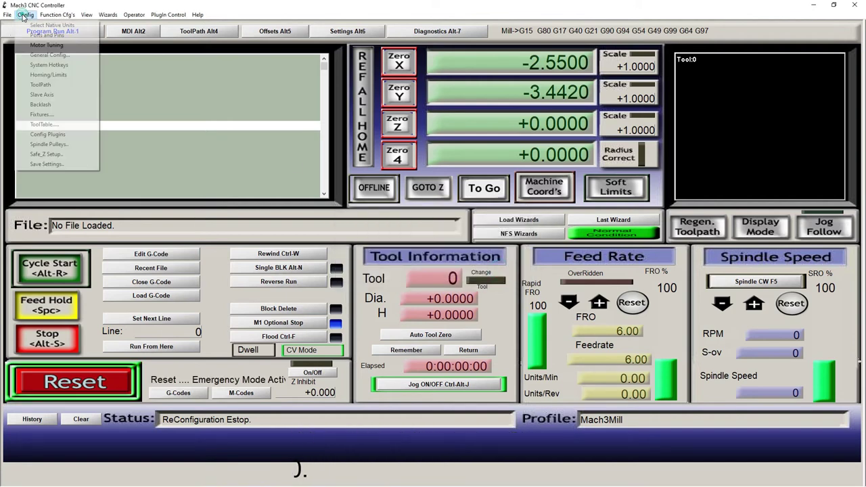
click(59, 164)
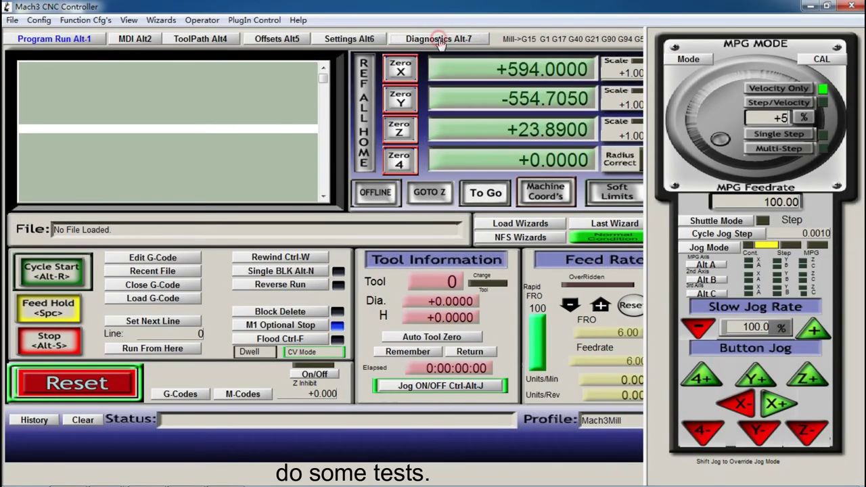
Check the Diagnostics page, and from the Program Run page's MPG jog controls jog X in plus to about 330.7 and Y in minus to about -191
click(440, 39)
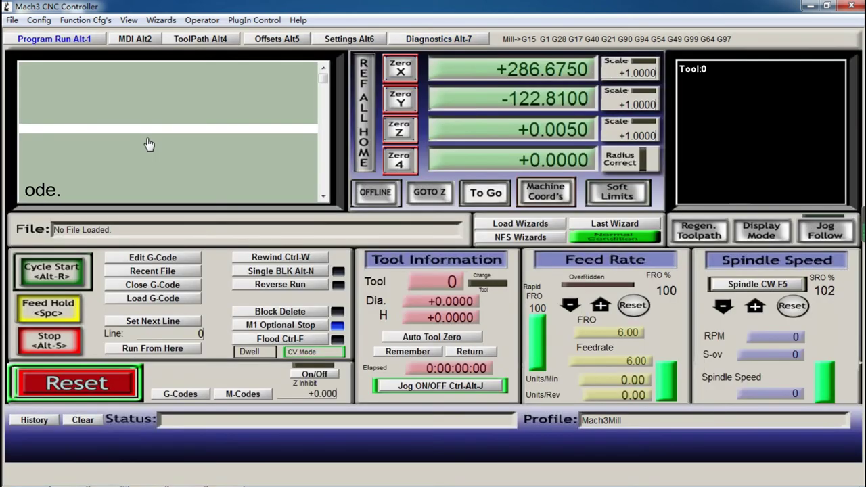
key(Tab)
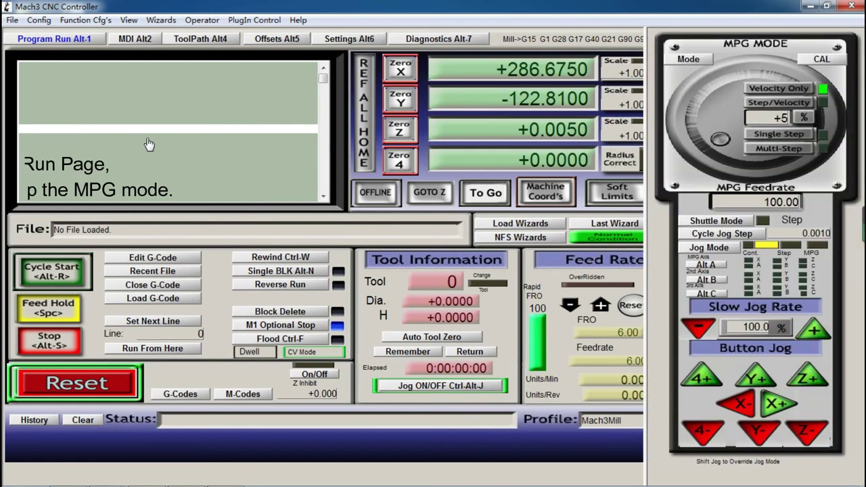
click(771, 405)
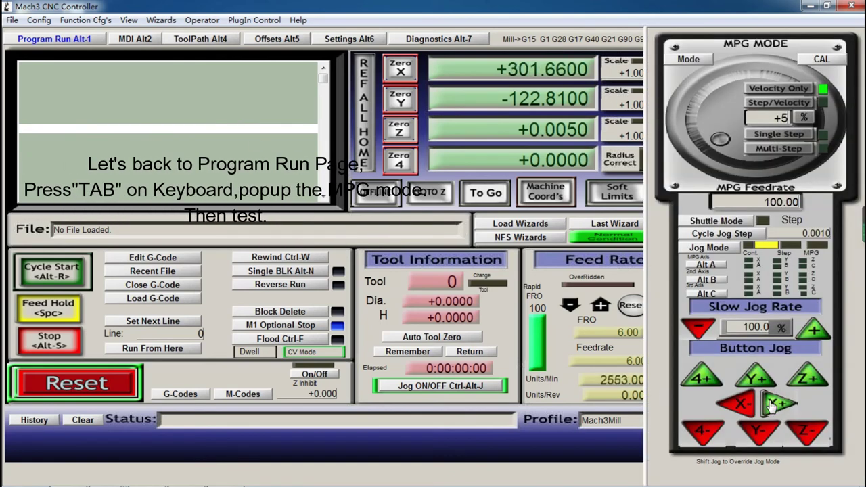
click(766, 438)
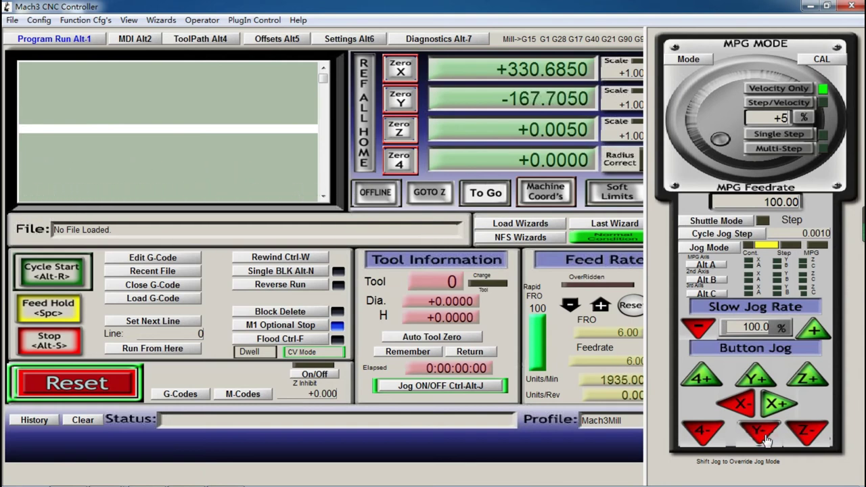
Jog the Z axis up and back down to about 6, and hide the MPG jog controls
click(808, 379)
click(812, 382)
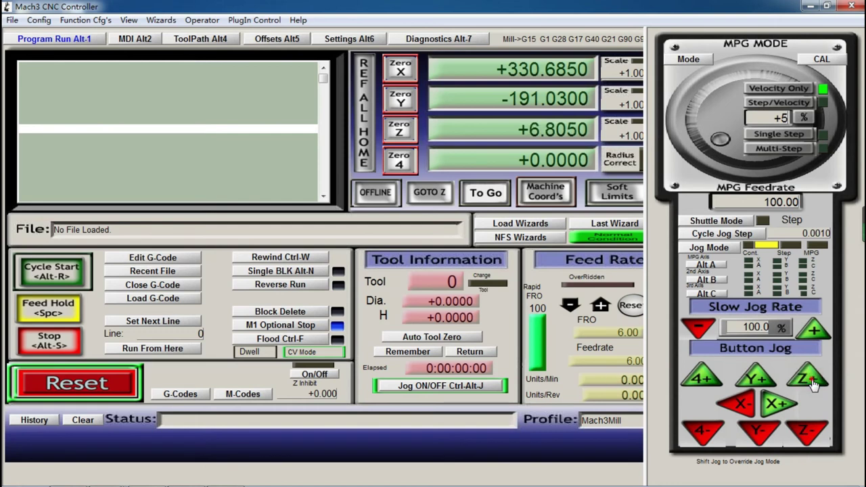
click(812, 382)
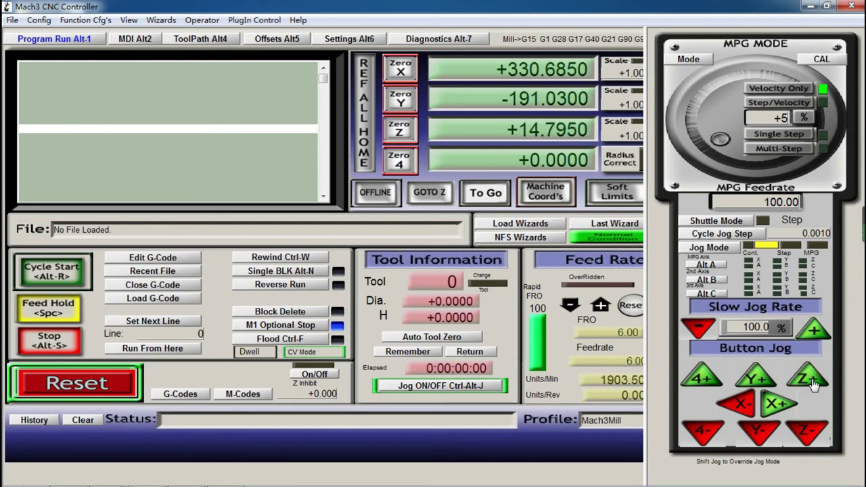
click(806, 433)
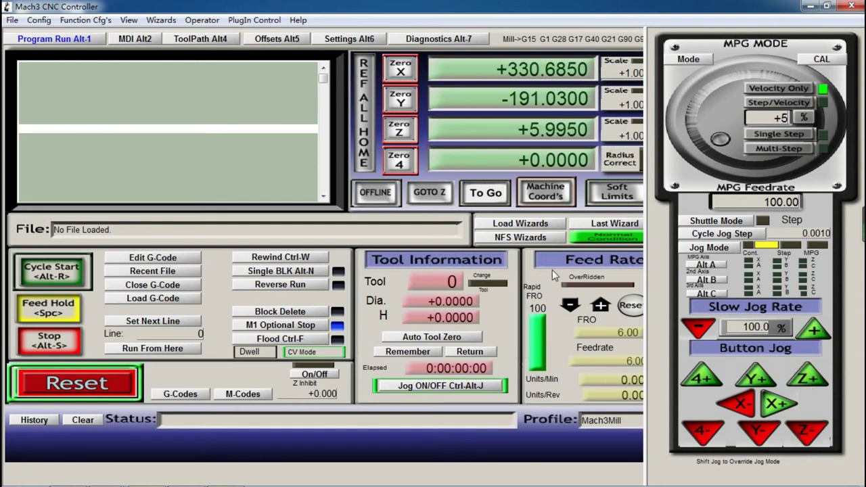
key(Tab)
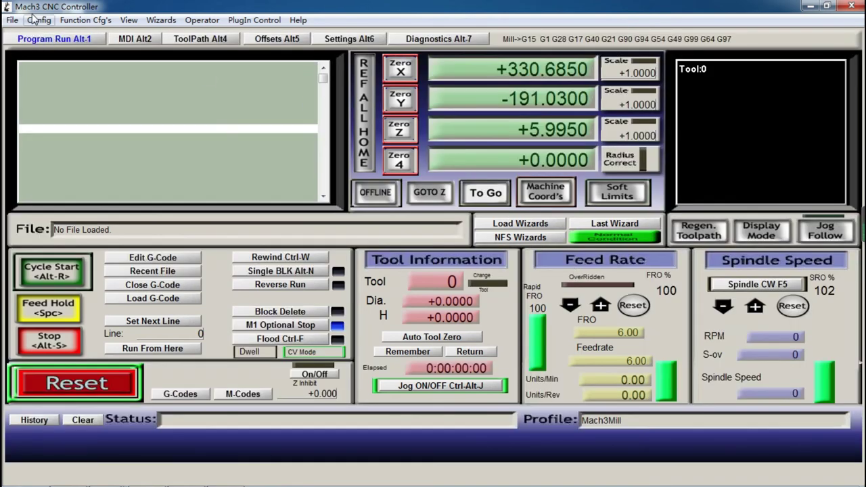
Run the G28 command from the MDI page to send the machine to its home position
click(135, 39)
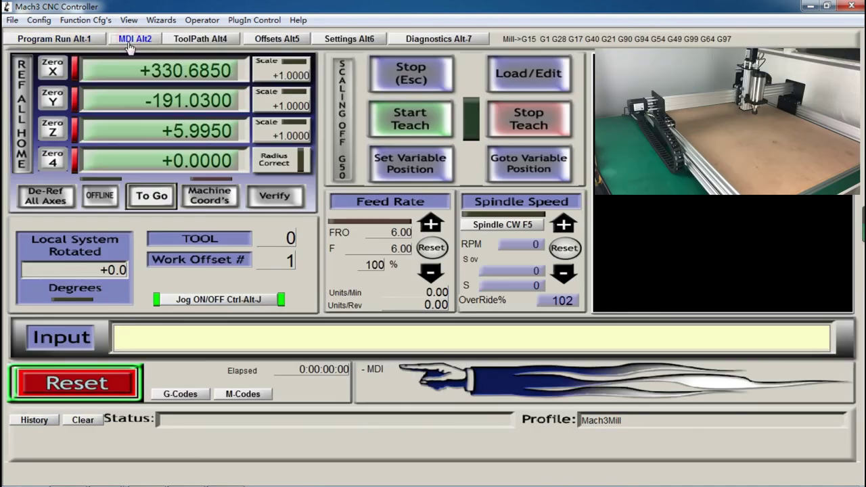
click(158, 346)
text(G2)
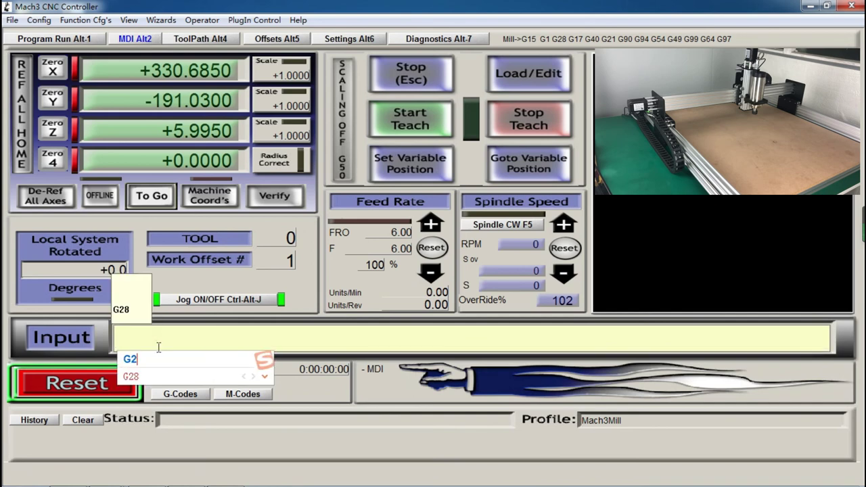
text(8)
key(Return)
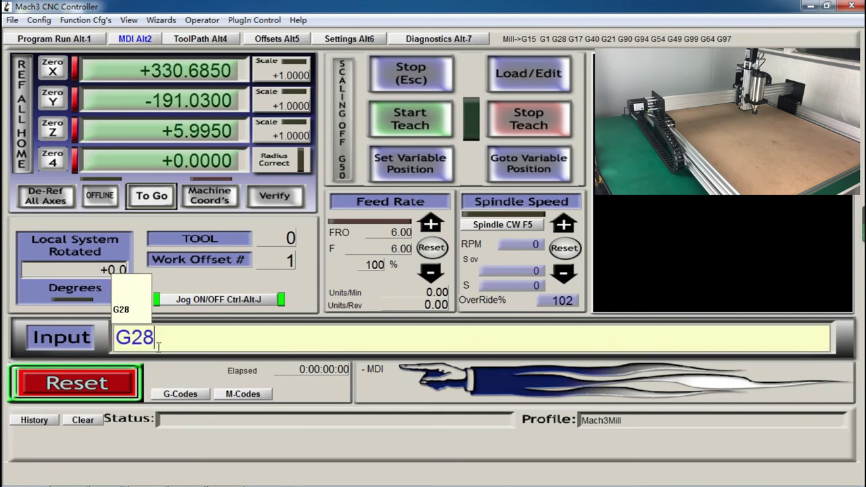
key(Return)
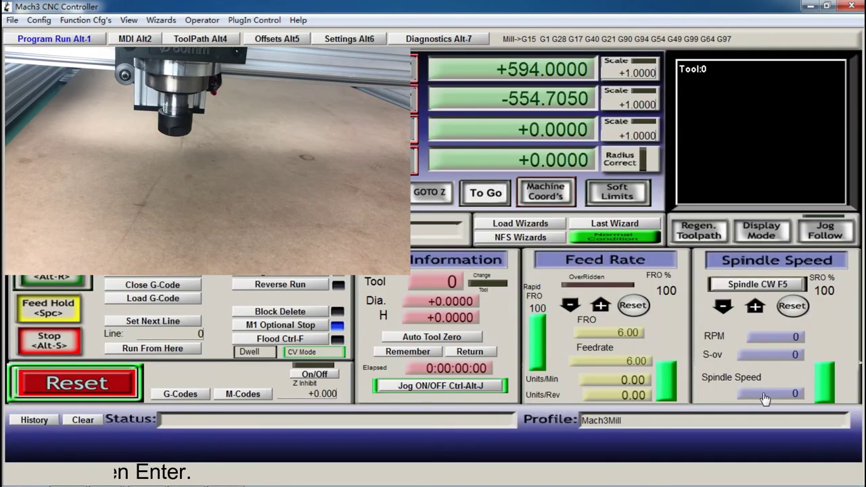
Set the spindle speed to 6000 on the Program Run page
click(764, 394)
text(6000)
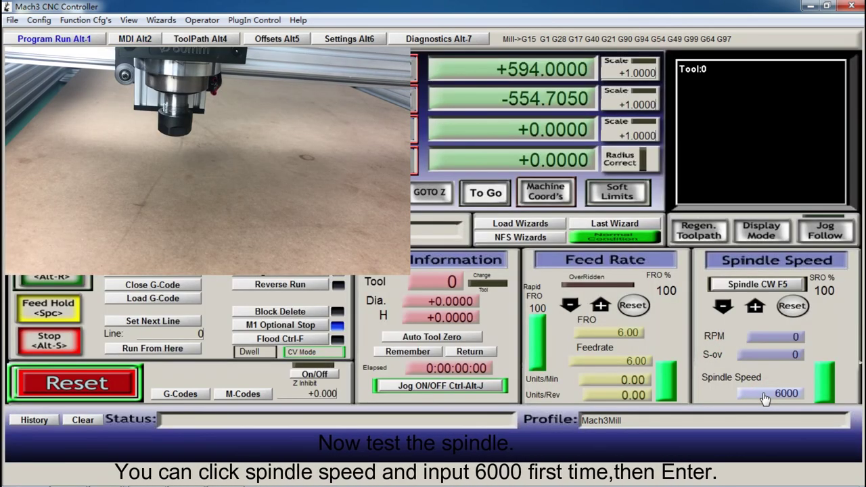
key(Return)
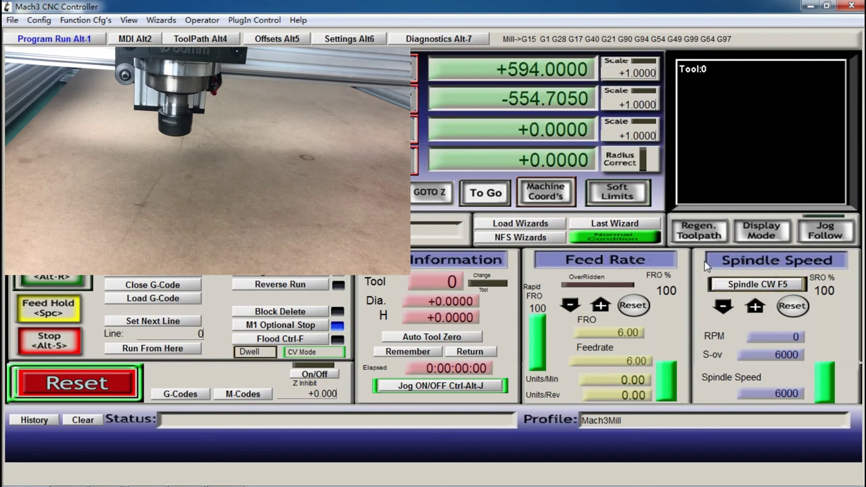
Test the spindle by running the M3 command from the MDI page, and stop the spindle
click(139, 39)
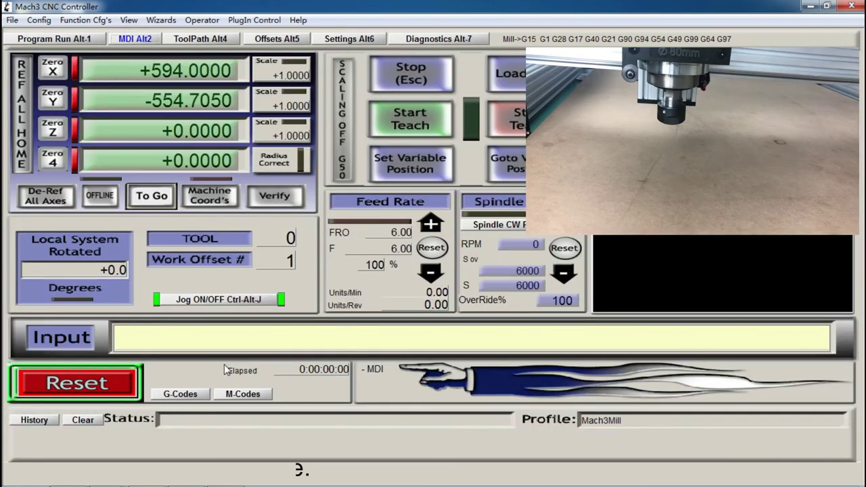
click(260, 346)
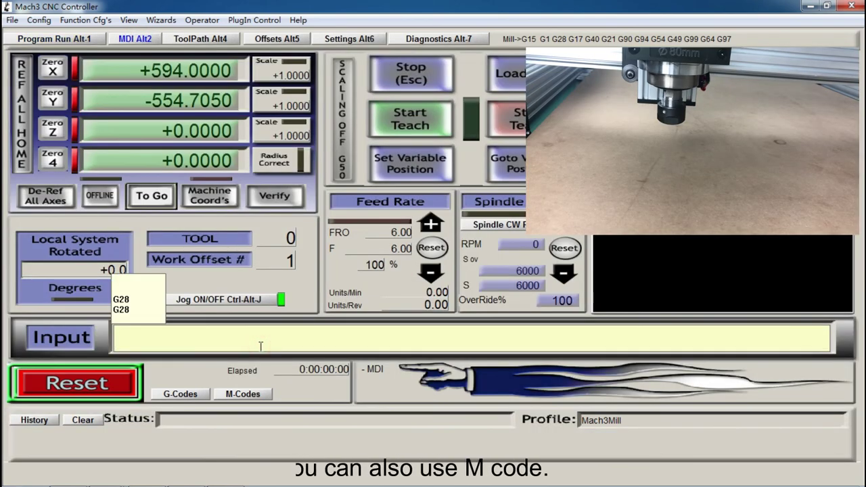
text(M3)
key(Return)
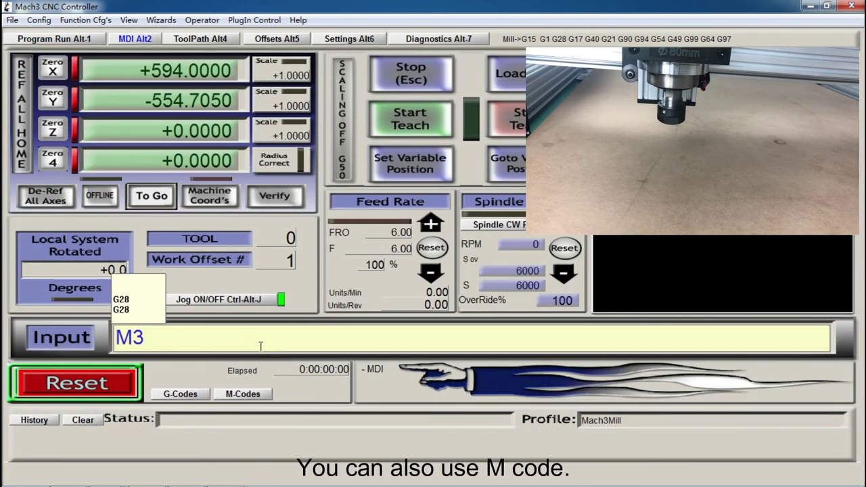
key(Return)
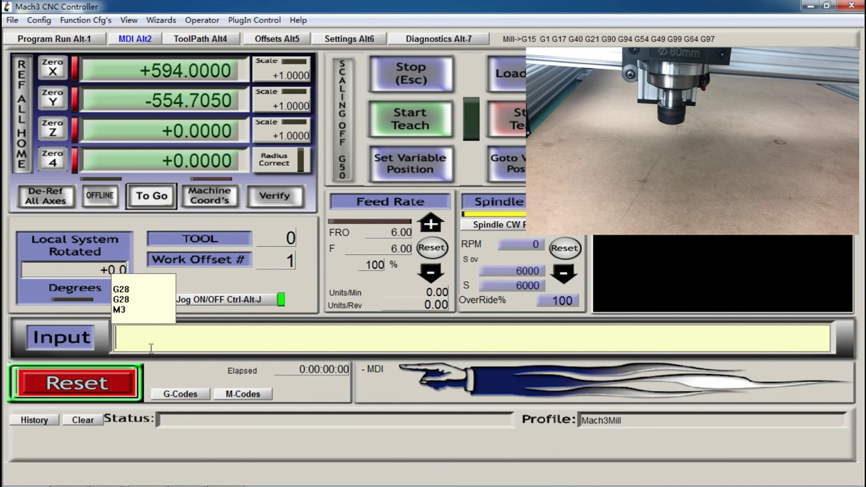
click(126, 389)
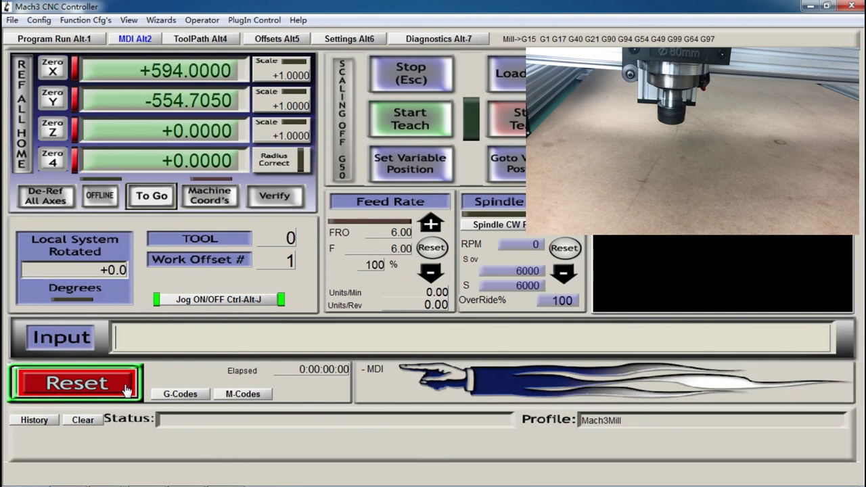
Test the spindle with the M4 command, stop it, and return to the Program Run page
click(172, 349)
text(M)
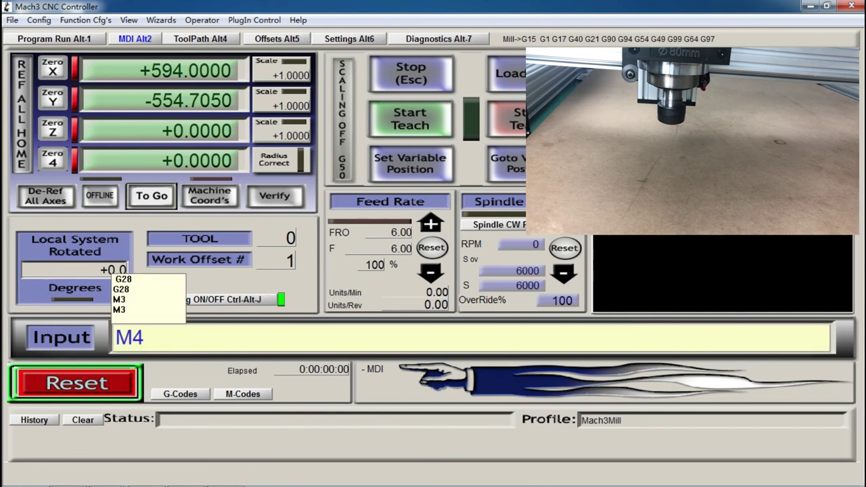
text(4)
key(Return)
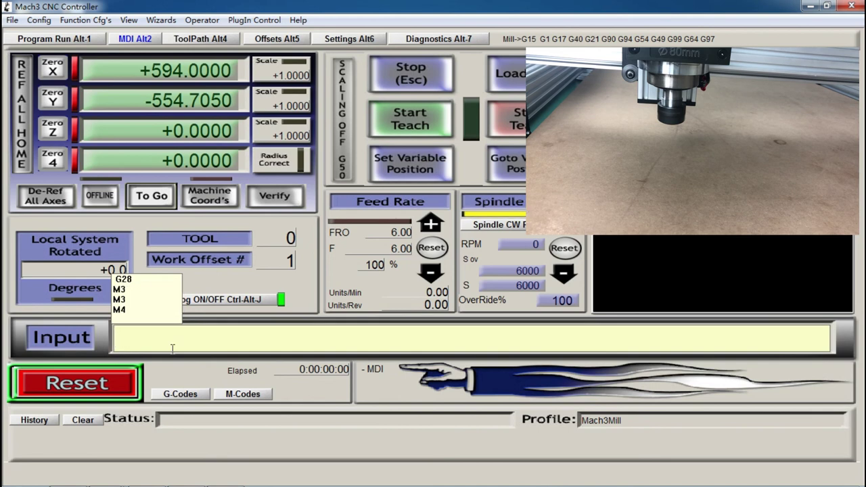
click(76, 384)
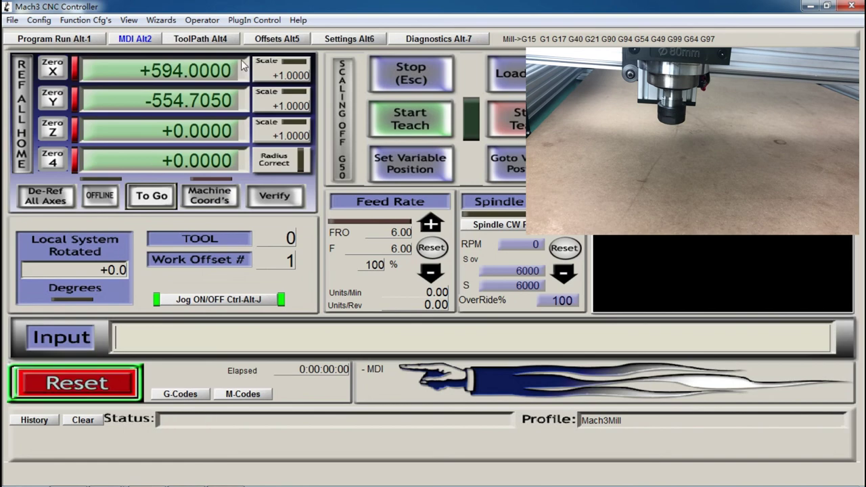
click(51, 40)
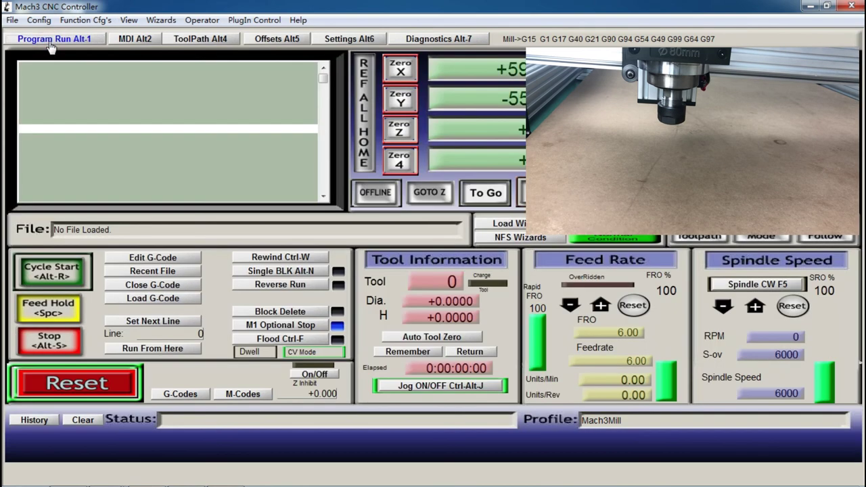